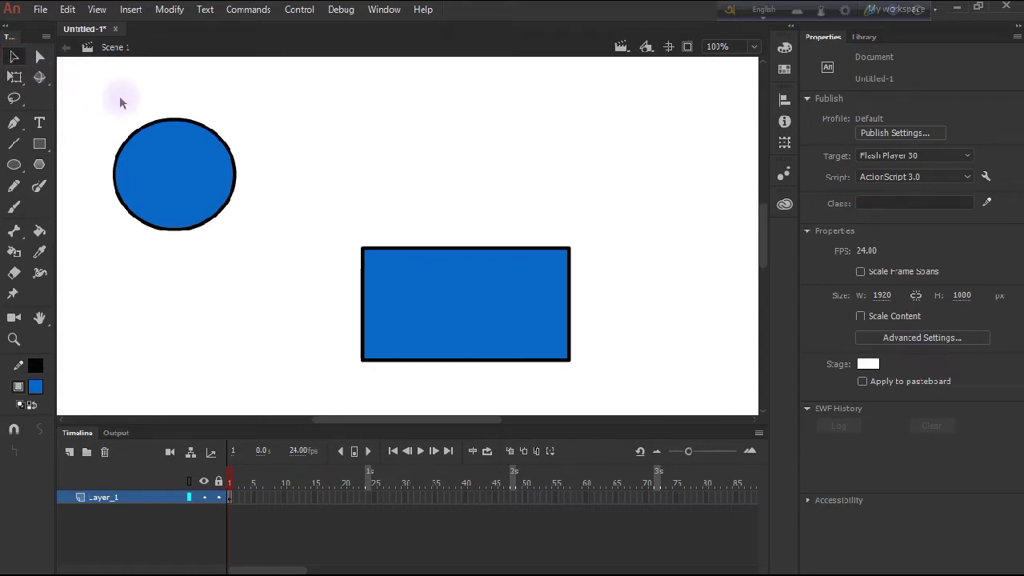
Try to move only the circle's blue fill away from its outline, and undo the move.
{"action": "left_click", "coordinate": [172, 160]}
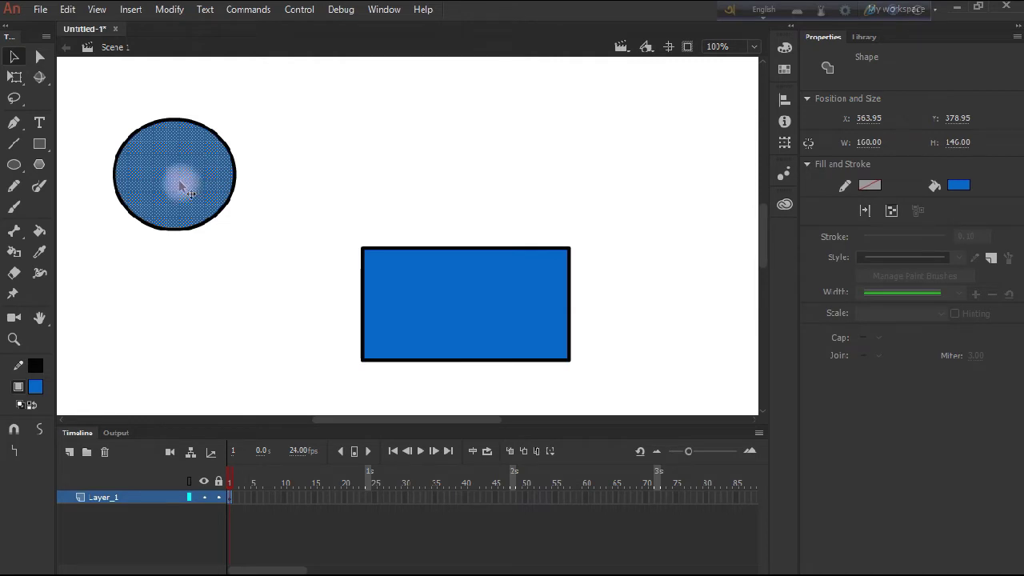
{"action": "left_click", "coordinate": [181, 185]}
{"action": "left_click_drag", "start_coordinate": [181, 185], "coordinate": [363, 149]}
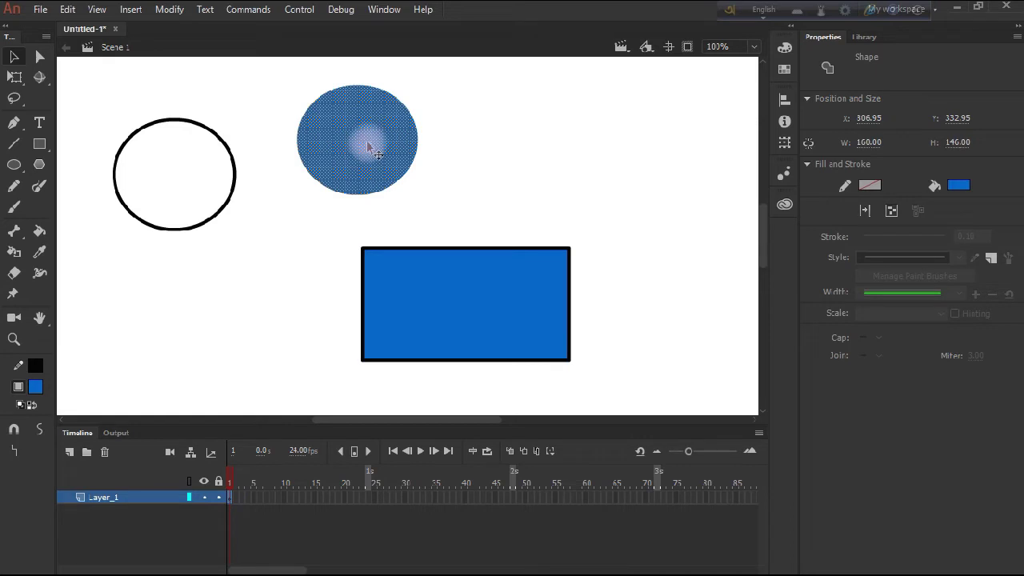
{"action": "key", "text": "ctrl+z"}
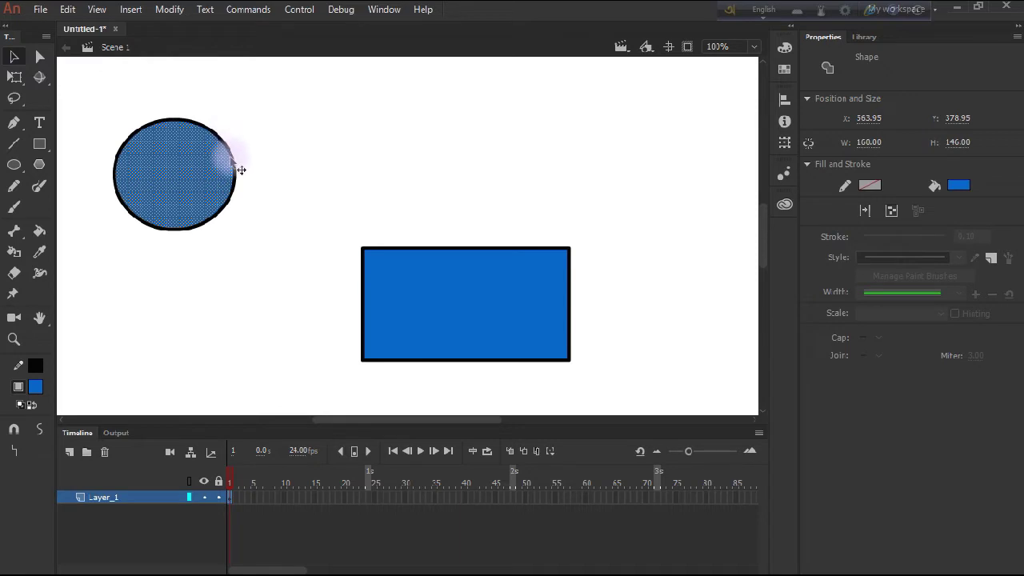
{"action": "left_click", "coordinate": [286, 130]}
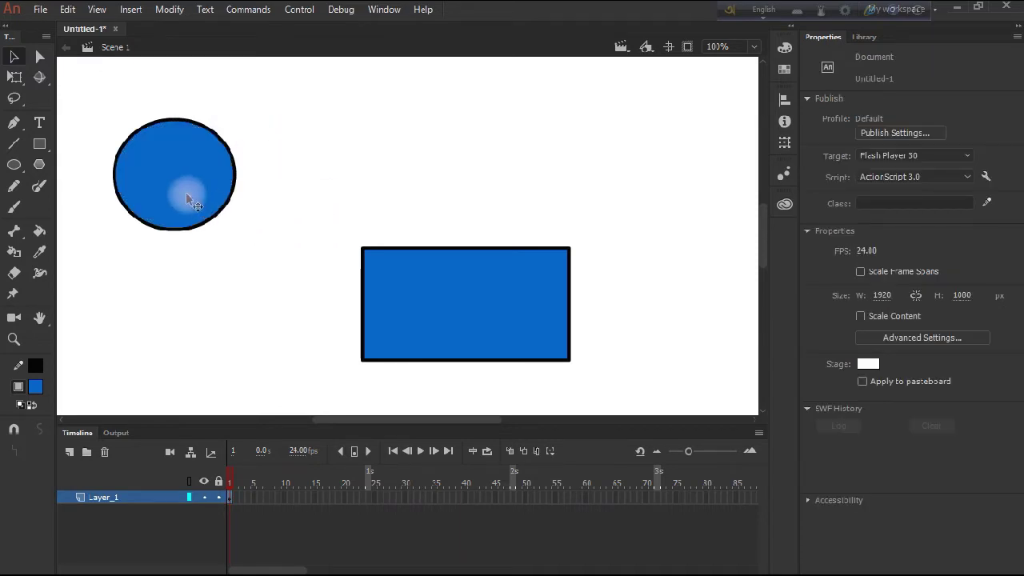
Select the circle's fill together with its outline and move the whole circle above the rectangle.
{"action": "double_click", "coordinate": [188, 171]}
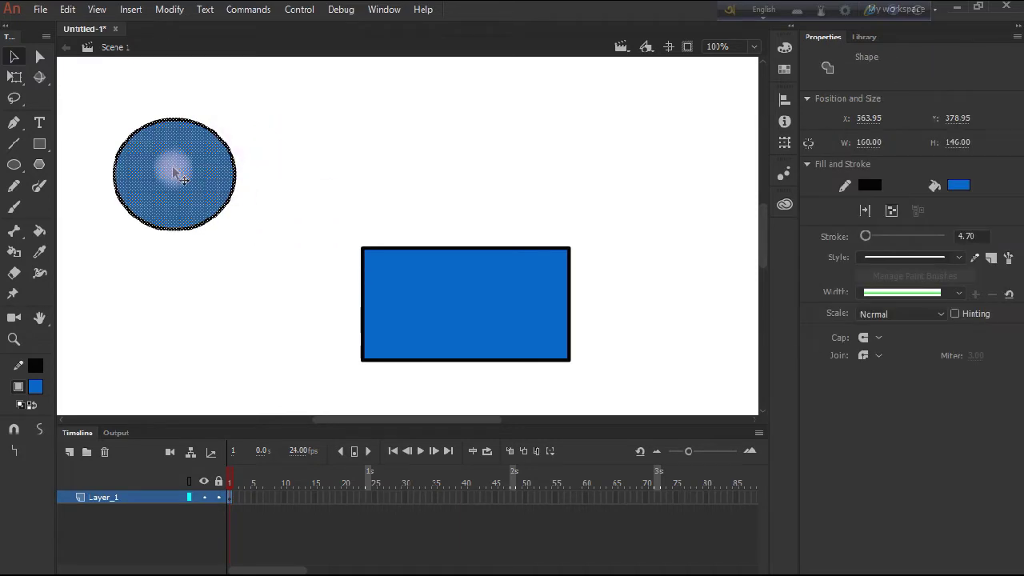
{"action": "left_click", "coordinate": [171, 171]}
{"action": "left_click_drag", "start_coordinate": [202, 168], "coordinate": [463, 147]}
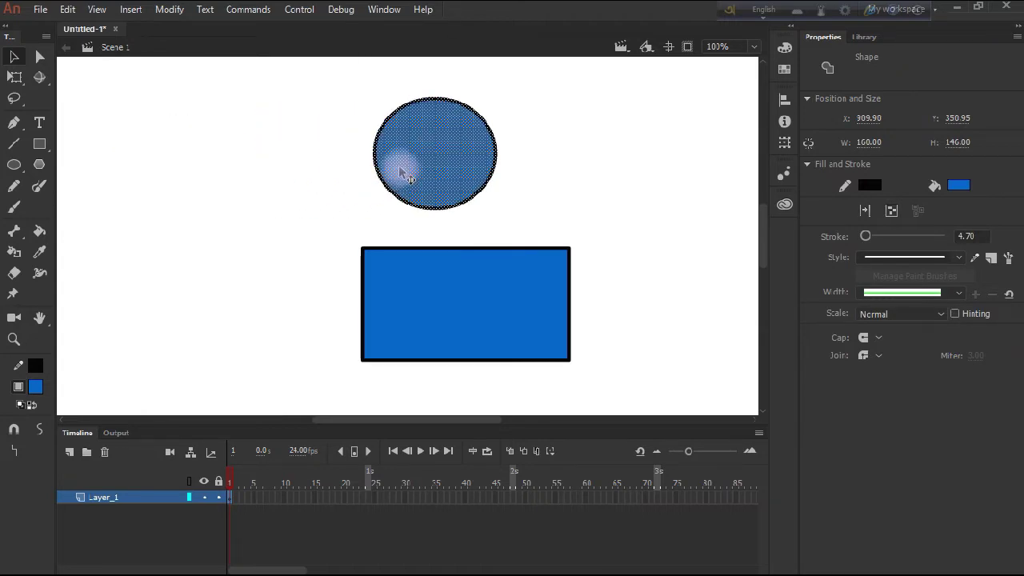
{"action": "left_click", "coordinate": [560, 135]}
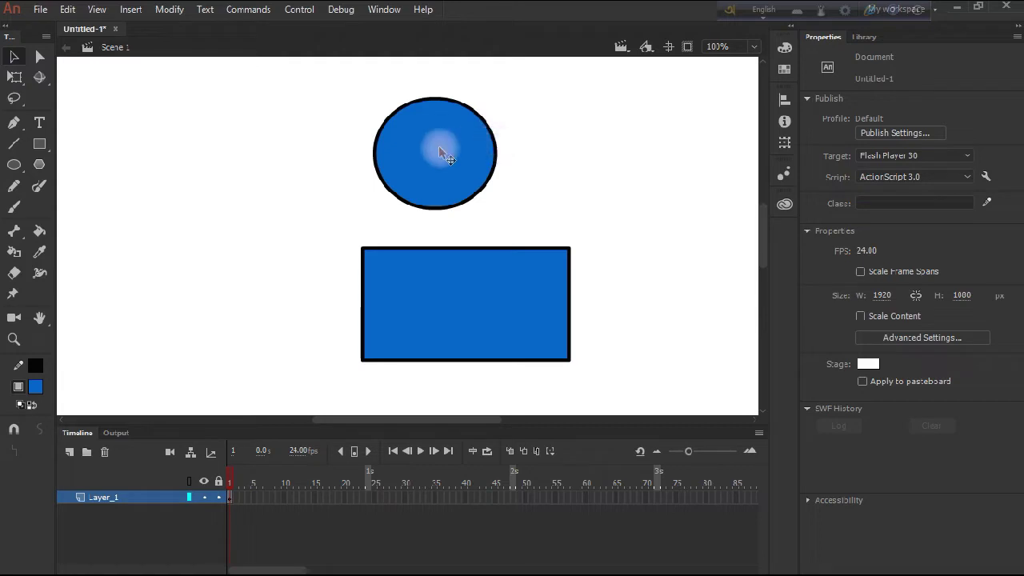
Undo a trial move of the fill alone, and move the circle's fill and outline together back to the stage's upper-left area.
{"action": "left_click_drag", "start_coordinate": [437, 147], "coordinate": [214, 151]}
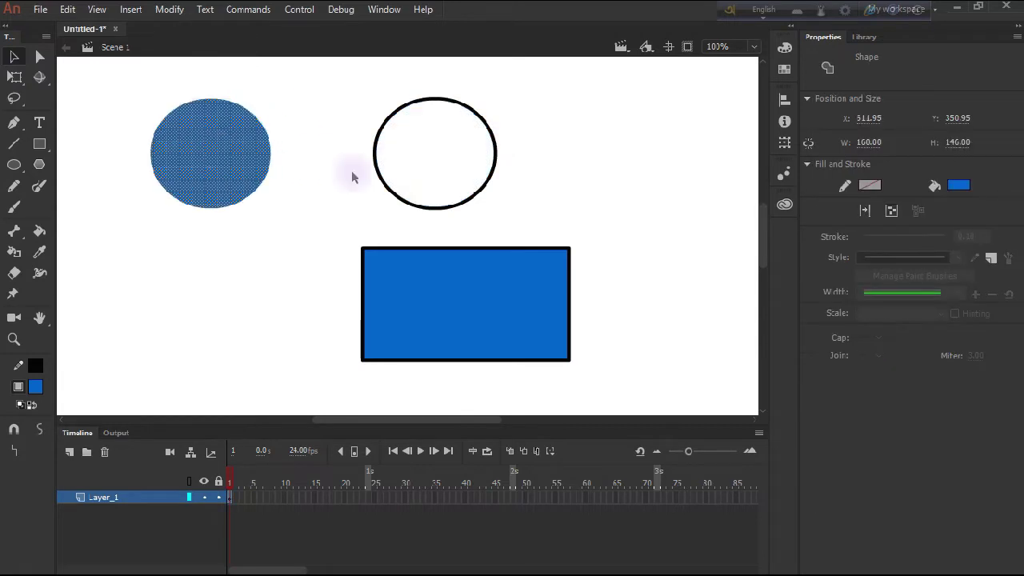
{"action": "key", "text": "ctrl+z"}
{"action": "double_click", "coordinate": [416, 166]}
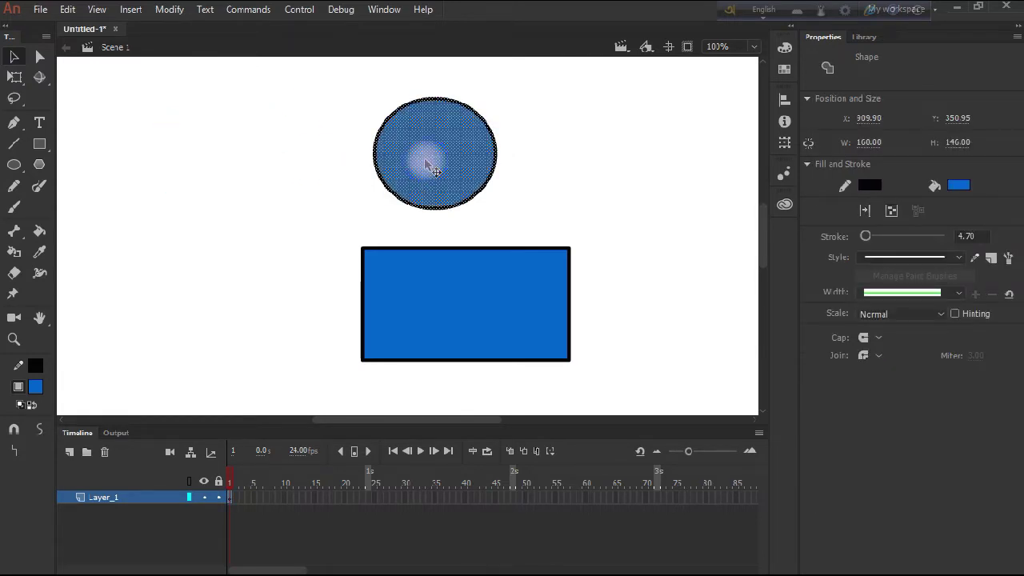
{"action": "left_click_drag", "start_coordinate": [432, 169], "coordinate": [183, 171]}
{"action": "left_click", "coordinate": [400, 132]}
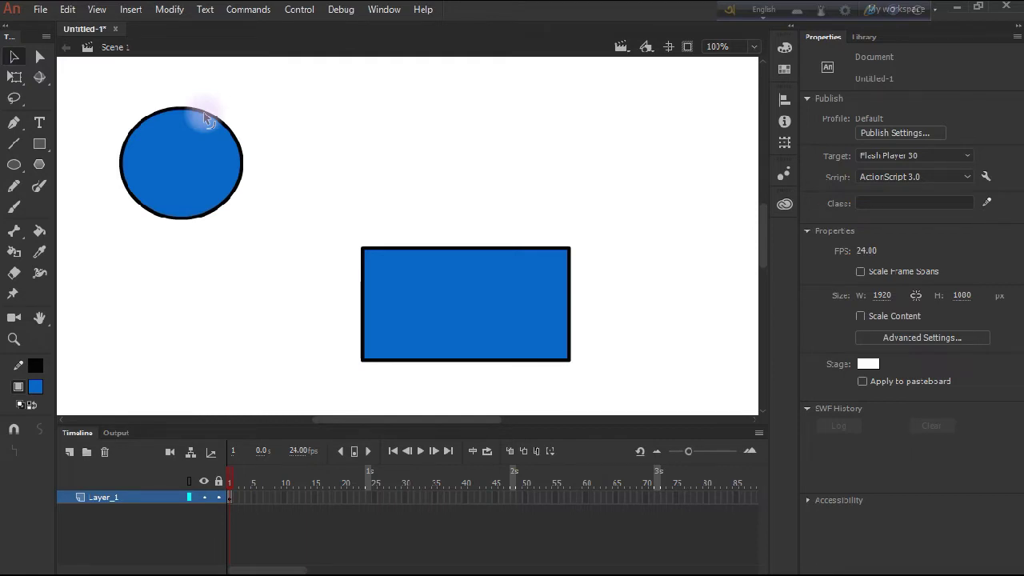
Bend the circle's upper-right and right edges outward with the Selection tool to form an elongated blob.
{"action": "left_click_drag", "start_coordinate": [205, 118], "coordinate": [292, 105]}
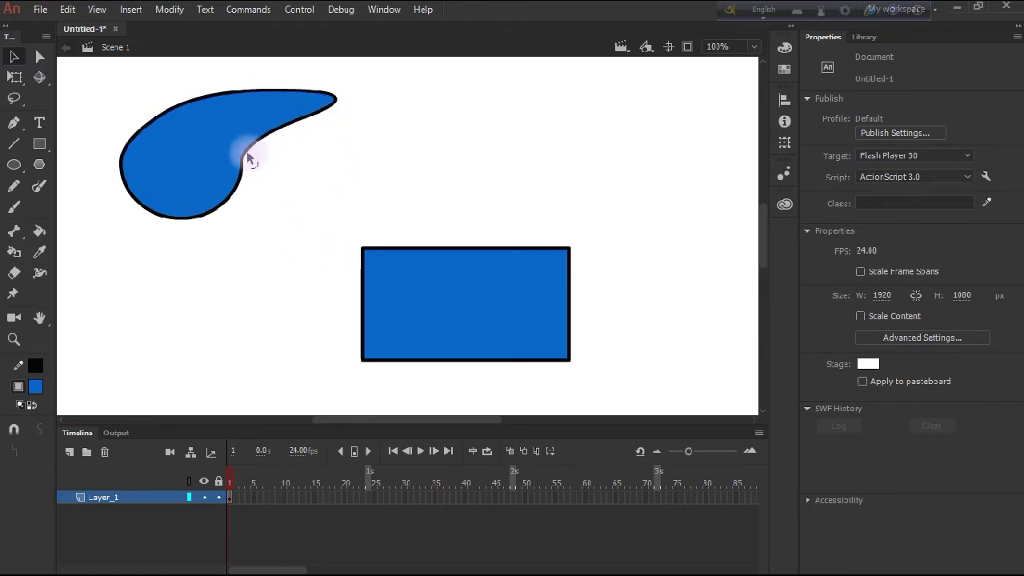
{"action": "left_click_drag", "start_coordinate": [248, 158], "coordinate": [335, 178]}
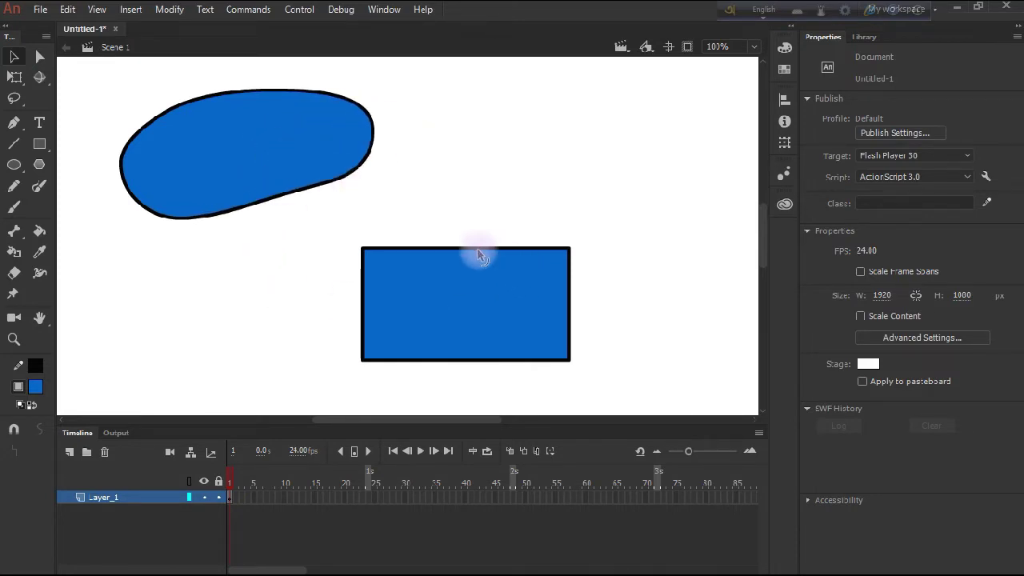
Curve the rectangle's top edge upward and its left edge outward with the Selection tool.
{"action": "left_click_drag", "start_coordinate": [479, 255], "coordinate": [482, 170]}
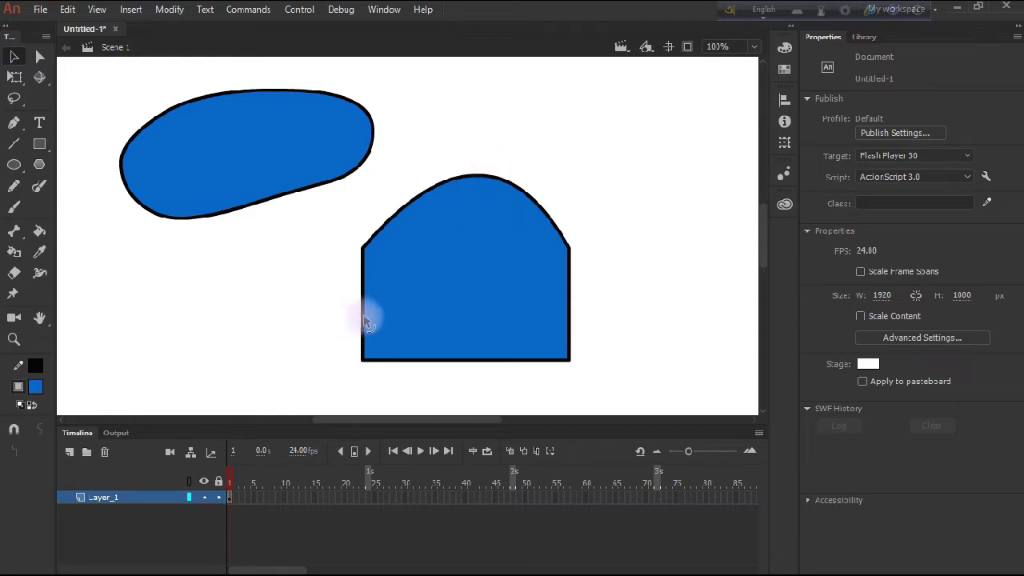
{"action": "left_click_drag", "start_coordinate": [365, 315], "coordinate": [293, 336]}
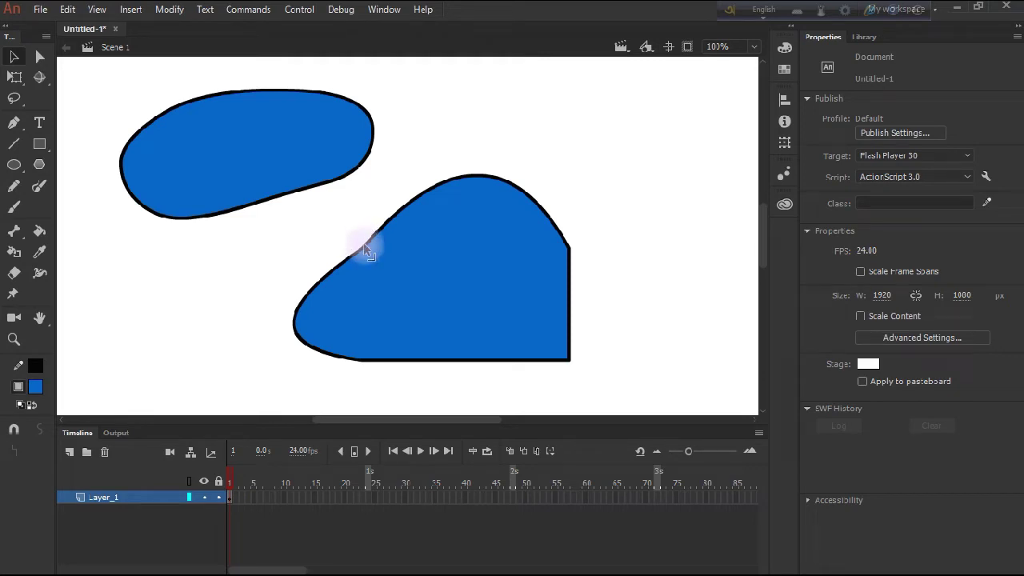
{"action": "left_click", "coordinate": [368, 280]}
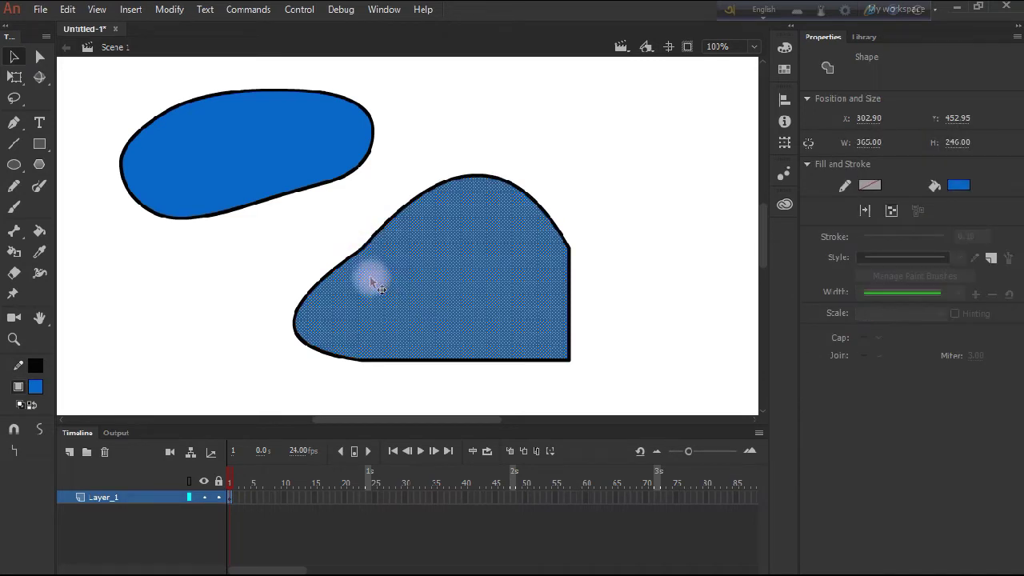
{"action": "left_click", "coordinate": [336, 216]}
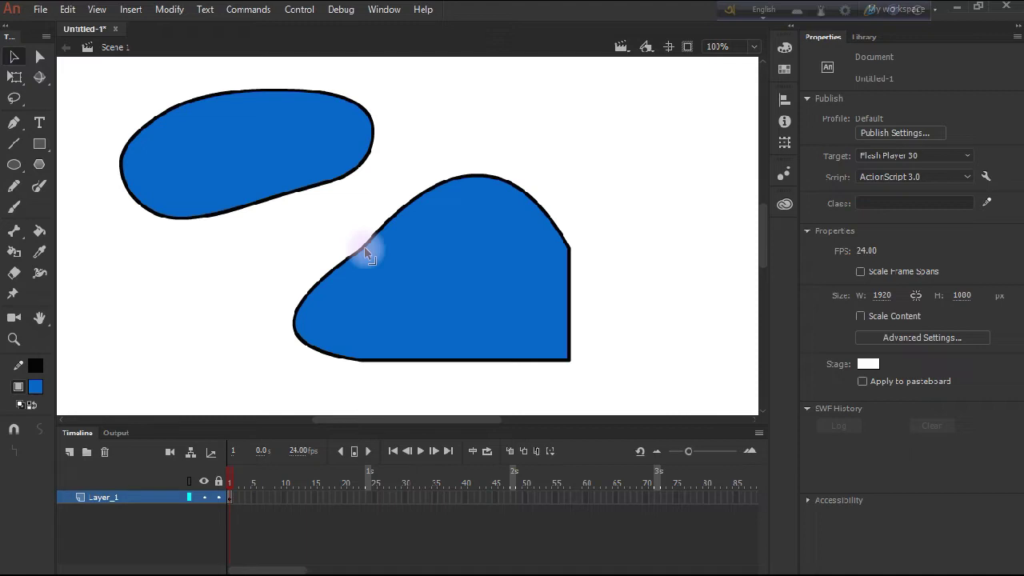
{"action": "left_click_drag", "start_coordinate": [364, 253], "coordinate": [365, 253]}
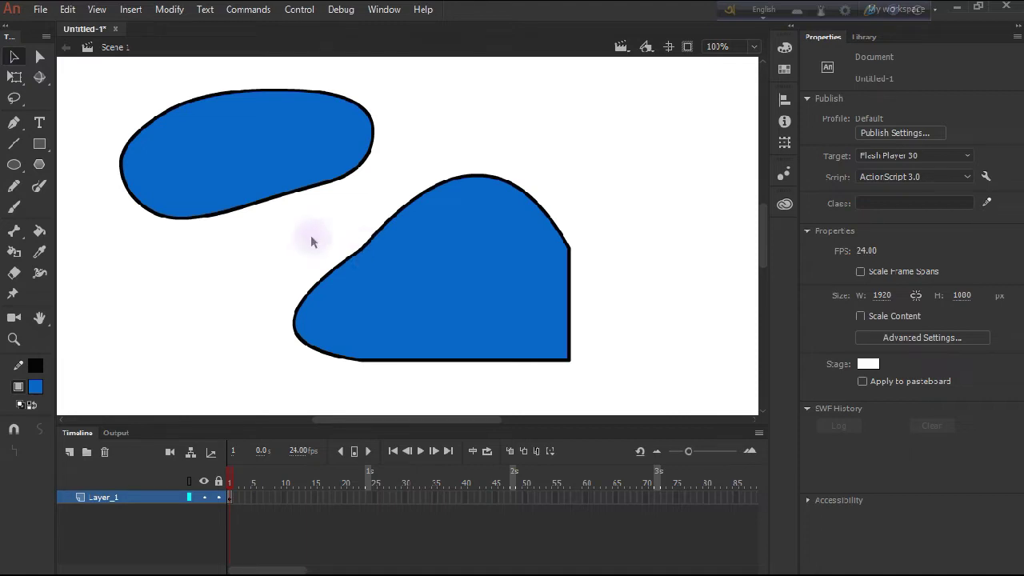
Convert the reshaped rectangle's upper-left, upper-right and lower-right corner points into smooth curves with the Pen tool.
{"action": "left_click", "coordinate": [15, 124]}
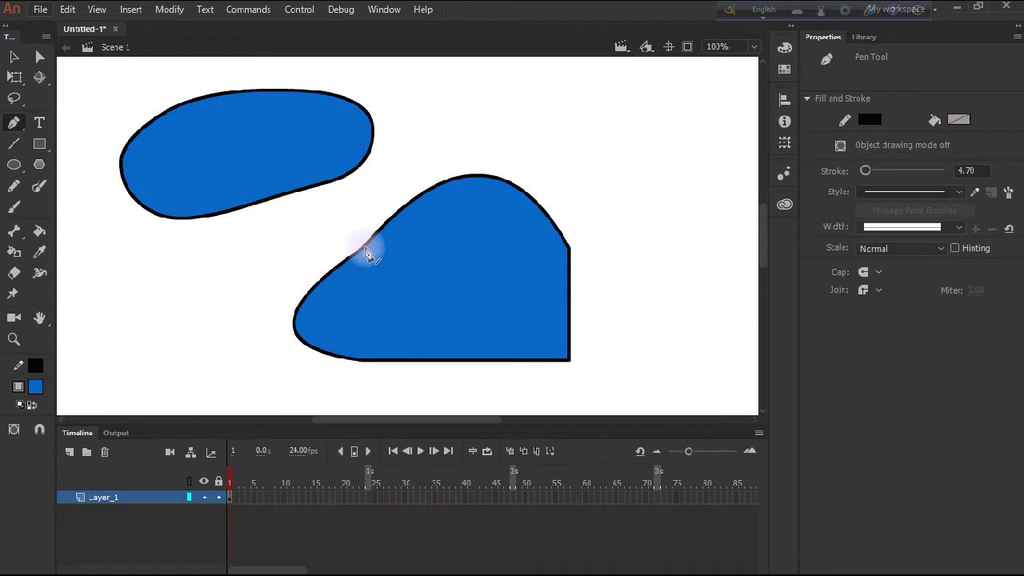
{"action": "left_click_drag", "start_coordinate": [363, 246], "coordinate": [340, 280]}
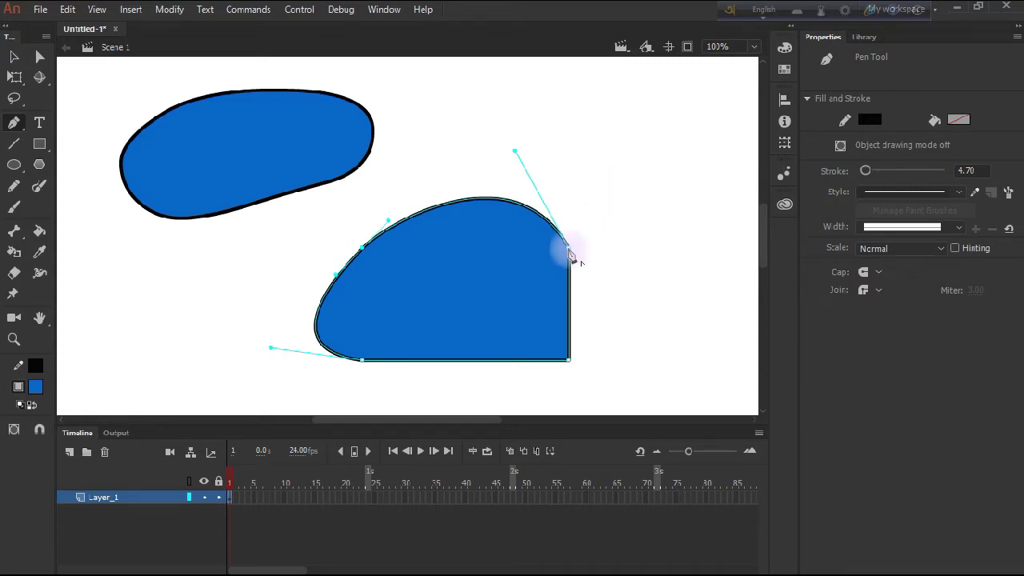
{"action": "left_click_drag", "start_coordinate": [570, 253], "coordinate": [590, 269]}
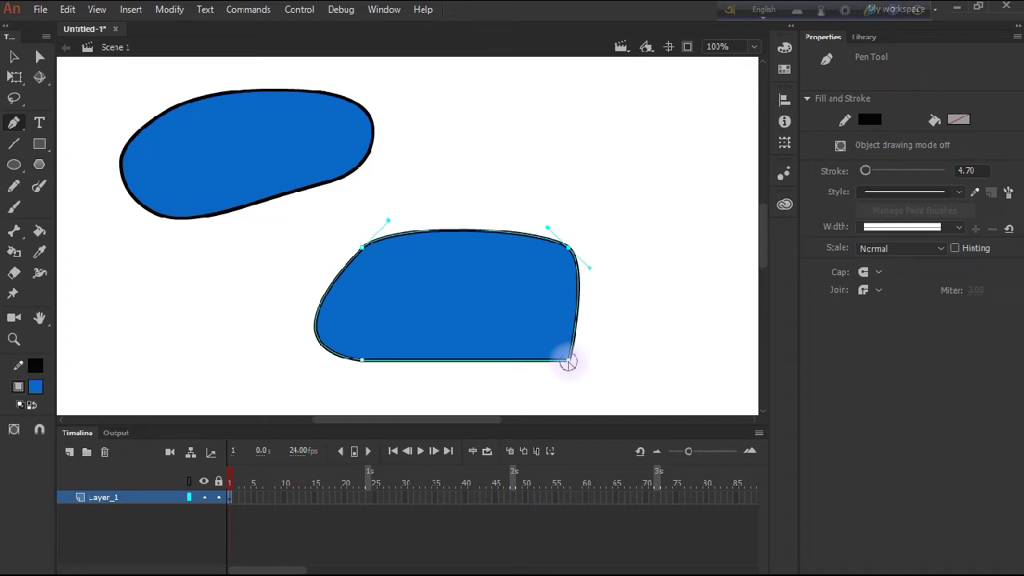
{"action": "left_click_drag", "start_coordinate": [568, 362], "coordinate": [602, 334]}
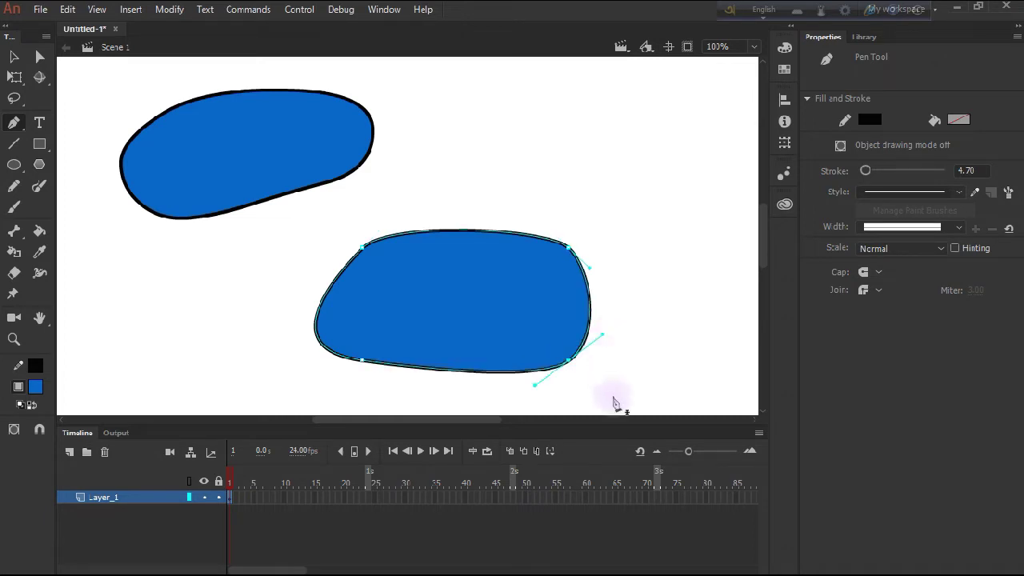
Bend the lower shape's top edge inward with the Selection tool to make a deep concave curve.
{"action": "left_click", "coordinate": [11, 56]}
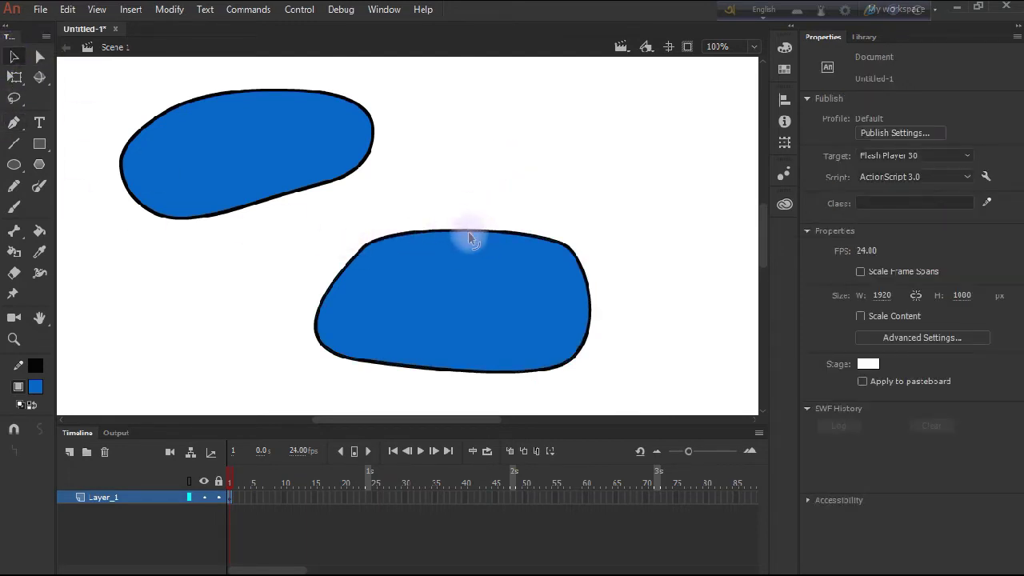
{"action": "left_click_drag", "start_coordinate": [469, 231], "coordinate": [434, 317]}
{"action": "mouse_move", "coordinate": [434, 317]}
{"action": "left_mouse_down"}
{"action": "mouse_move", "coordinate": [451, 297]}
{"action": "mouse_move", "coordinate": [520, 292]}
{"action": "mouse_move", "coordinate": [432, 303]}
{"action": "left_mouse_up"}
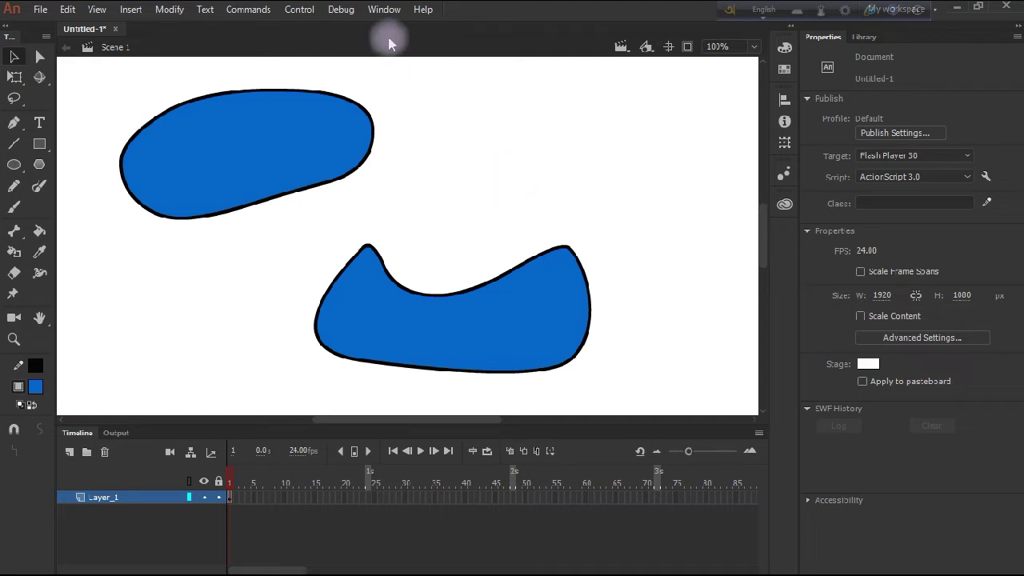
Undo all the reshaping edits until the plain circle and rectangle are restored, leaving nothing selected.
{"action": "key", "text": "ctrl+z"}
{"action": "key", "text": "ctrl+z"}
{"action": "key", "text": "ctrl+z"}
{"action": "key", "text": "ctrl+z"}
{"action": "key", "text": "ctrl+z"}
{"action": "key", "text": "ctrl+z"}
{"action": "key", "text": "ctrl+z"}
{"action": "key", "text": "ctrl+z"}
{"action": "key", "text": "ctrl+z"}
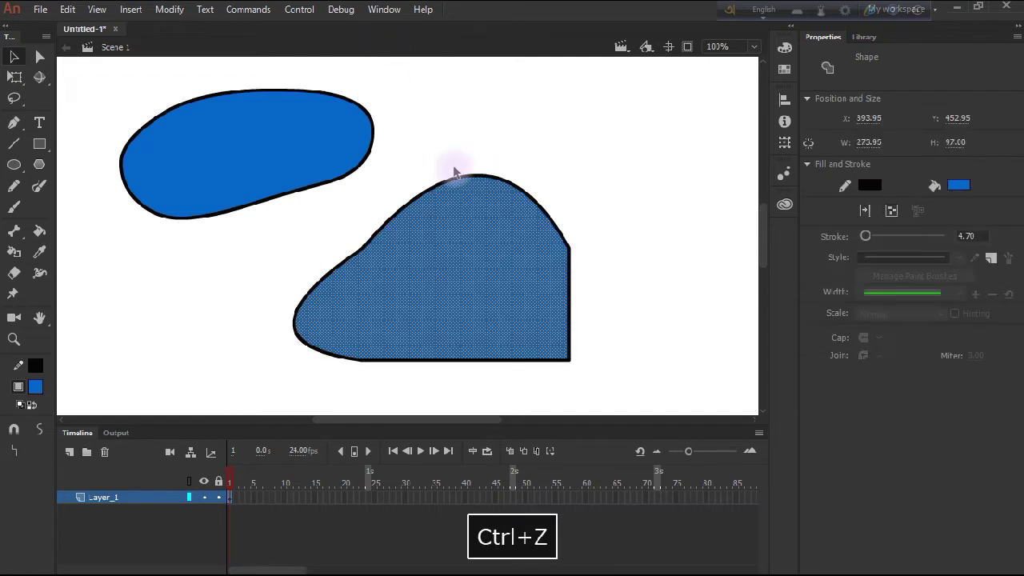
{"action": "key", "text": "ctrl+z"}
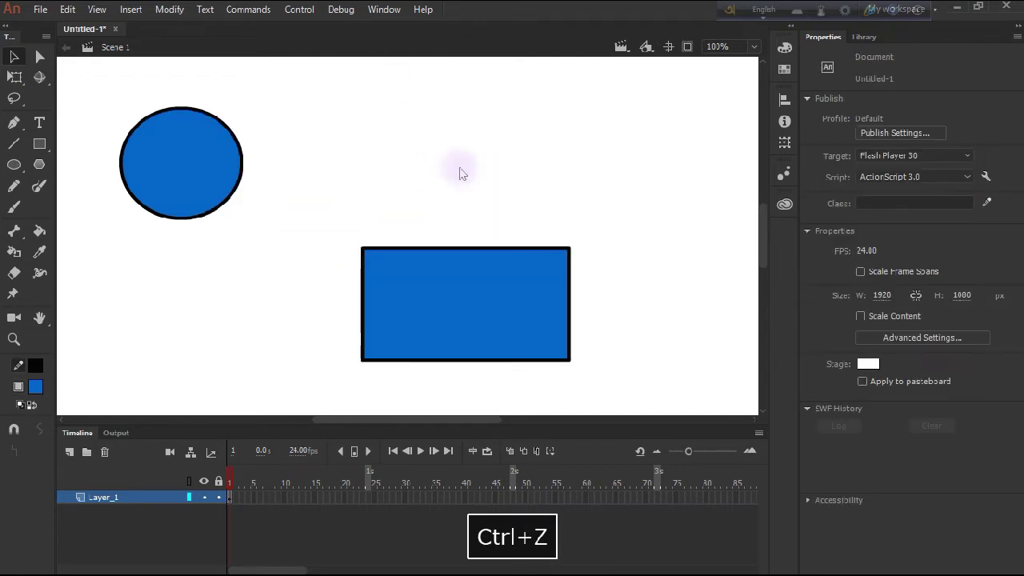
{"action": "key", "text": "ctrl+z"}
{"action": "left_click", "coordinate": [364, 132]}
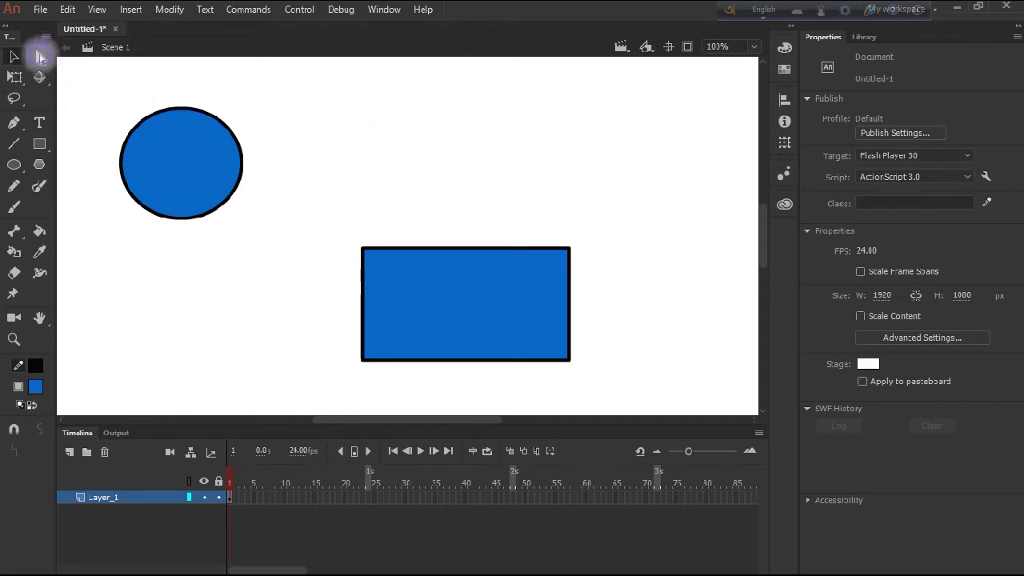
Select the circle's upper anchor points with the Subselection tool, try moving them upward, and undo the move.
{"action": "left_click", "coordinate": [39, 56]}
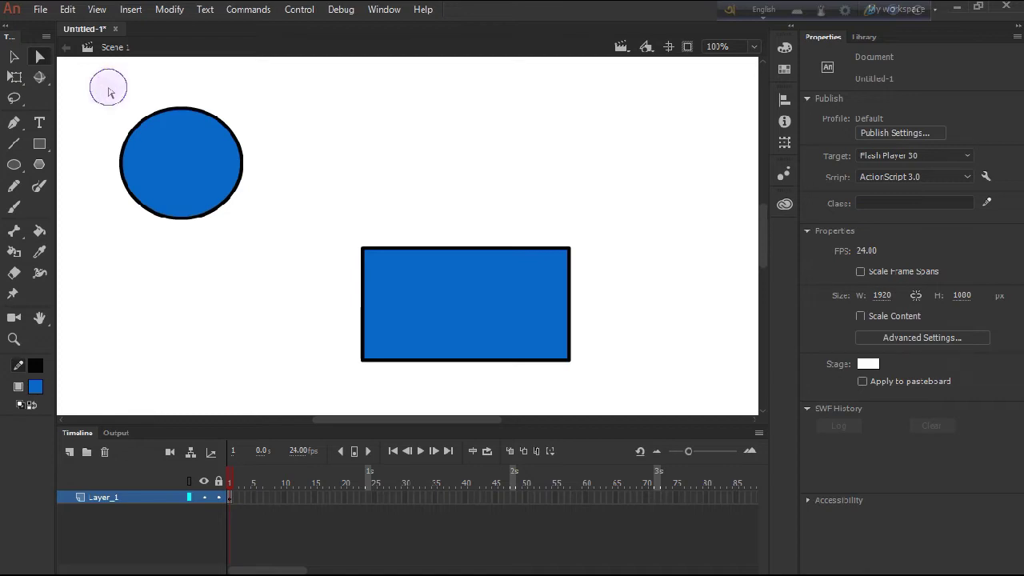
{"action": "left_click_drag", "start_coordinate": [110, 92], "coordinate": [302, 143]}
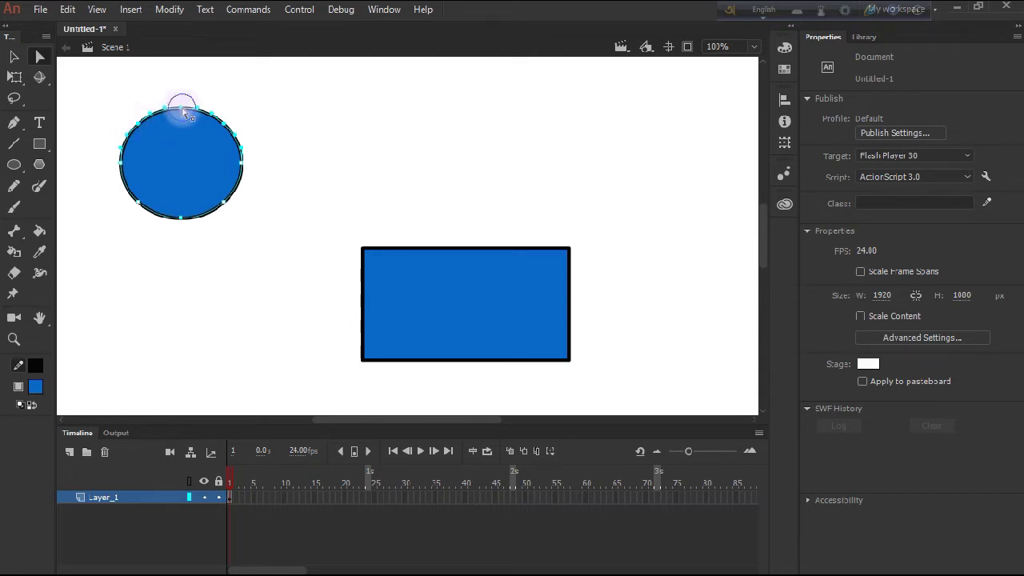
{"action": "left_click_drag", "start_coordinate": [182, 109], "coordinate": [180, 66]}
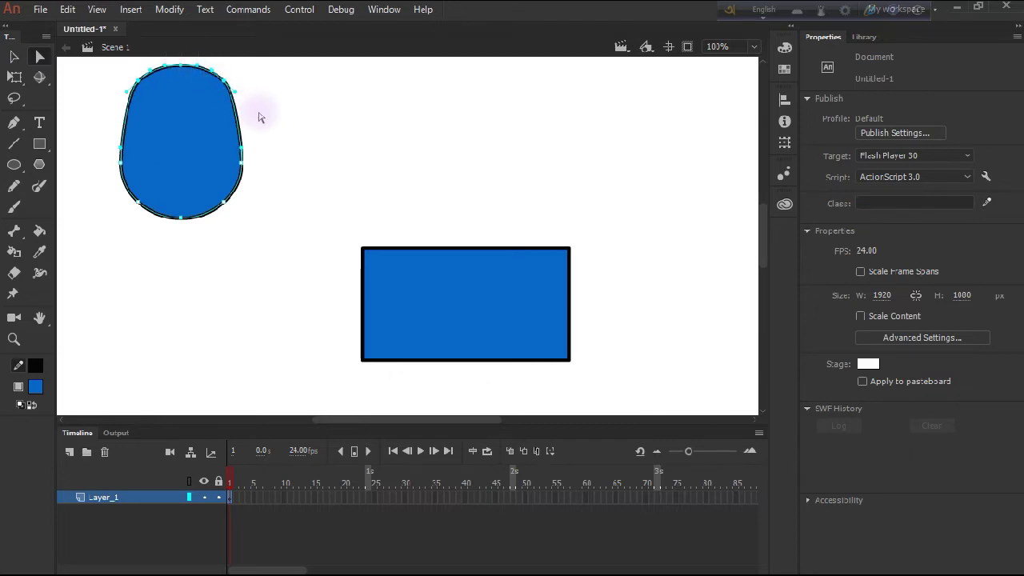
{"action": "key", "text": "ctrl+z"}
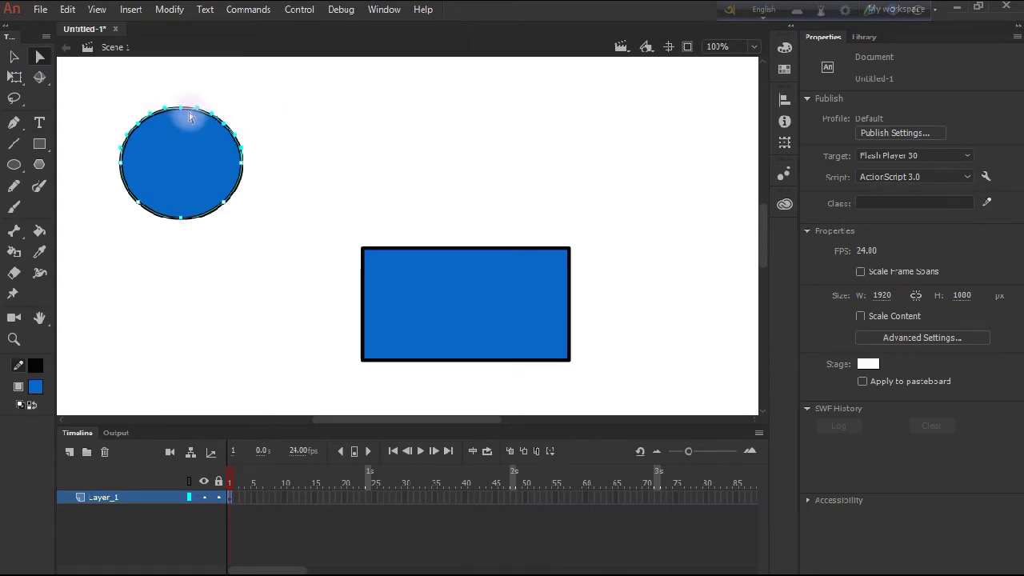
Pull the circle's upper-right and upper-left anchor points outward with the Subselection tool to form two ear-like peaks.
{"action": "left_click", "coordinate": [258, 134]}
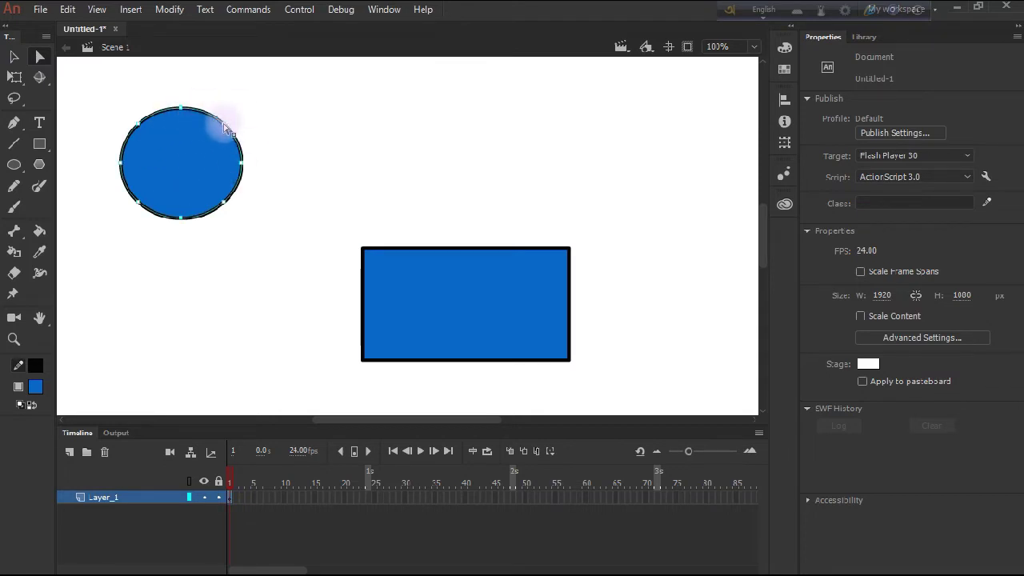
{"action": "left_click_drag", "start_coordinate": [224, 125], "coordinate": [269, 94]}
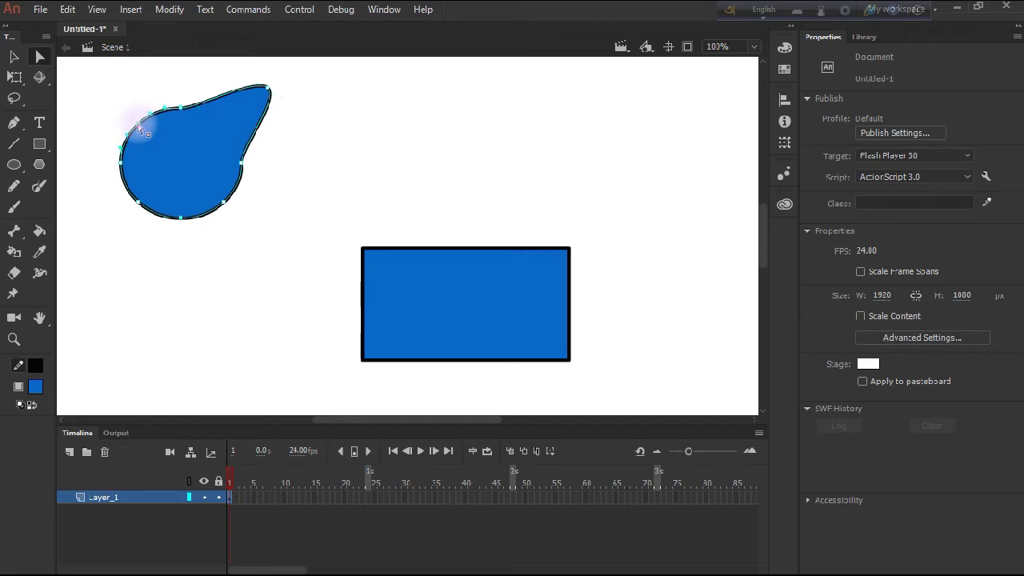
{"action": "left_click_drag", "start_coordinate": [136, 126], "coordinate": [107, 85]}
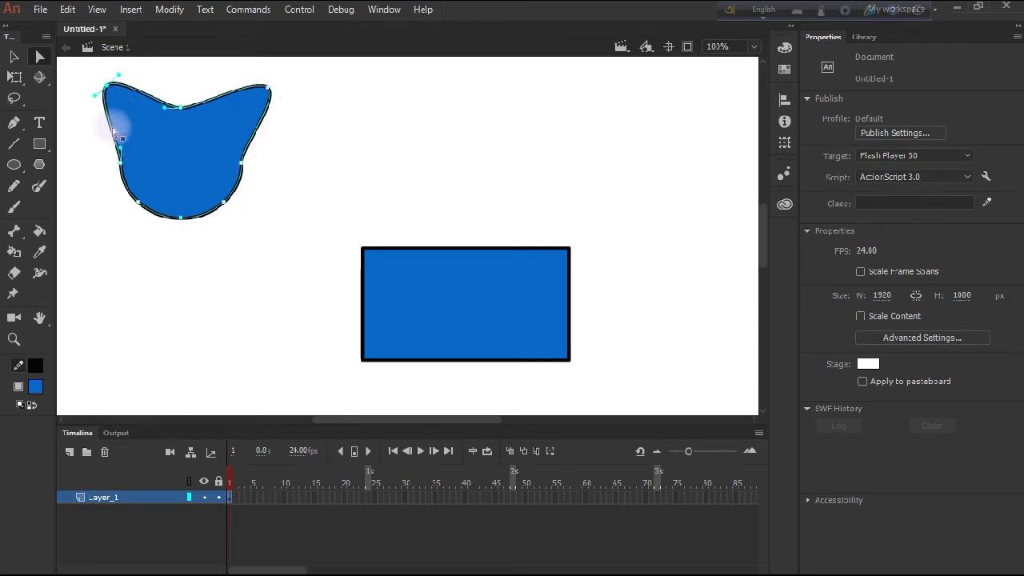
{"action": "left_click_drag", "start_coordinate": [110, 92], "coordinate": [105, 91]}
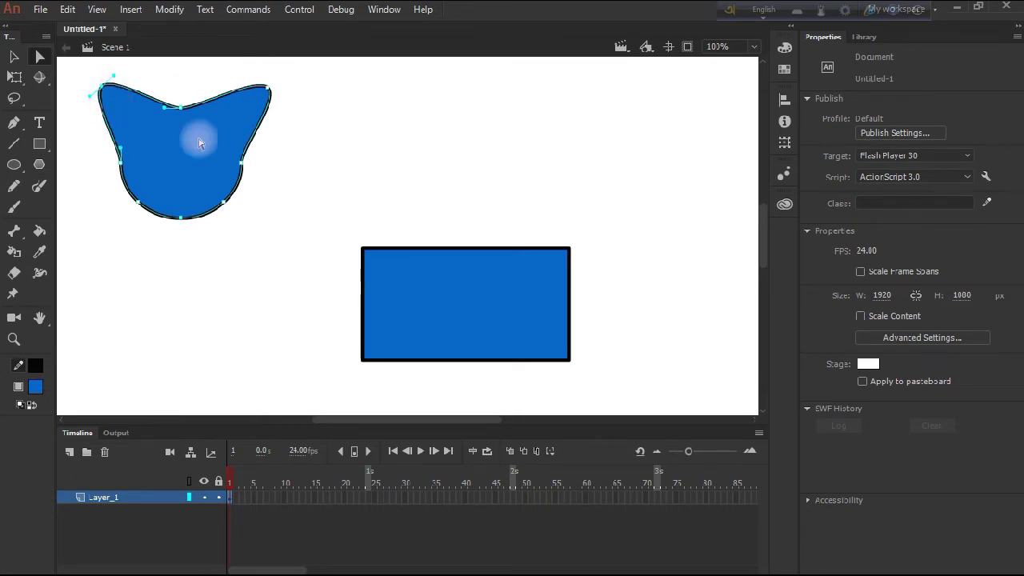
{"action": "left_click", "coordinate": [133, 162]}
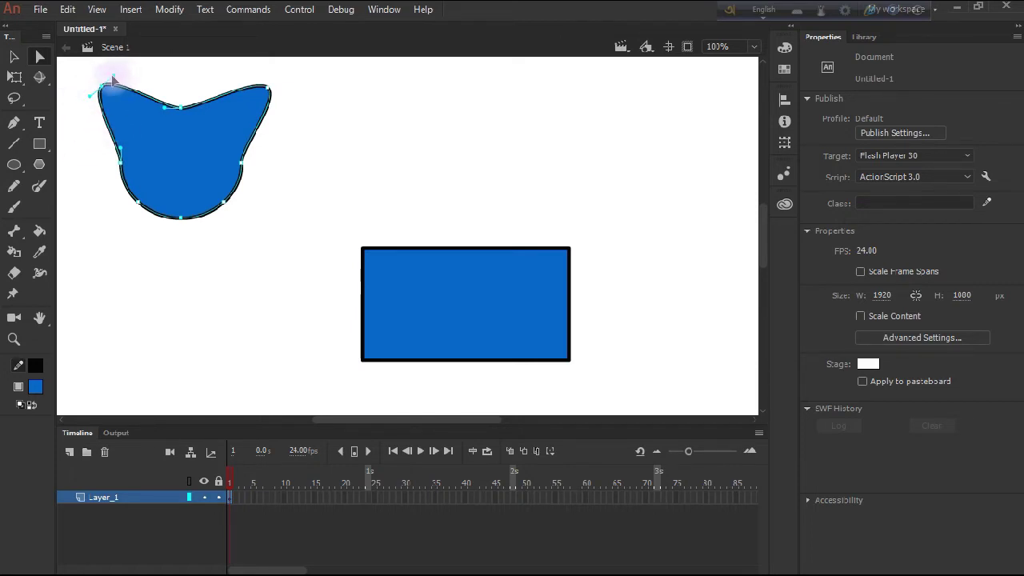
Lengthen and tilt the curve handle at the left ear's anchor point to bulge the ear's inner edge.
{"action": "left_click_drag", "start_coordinate": [112, 76], "coordinate": [189, 84]}
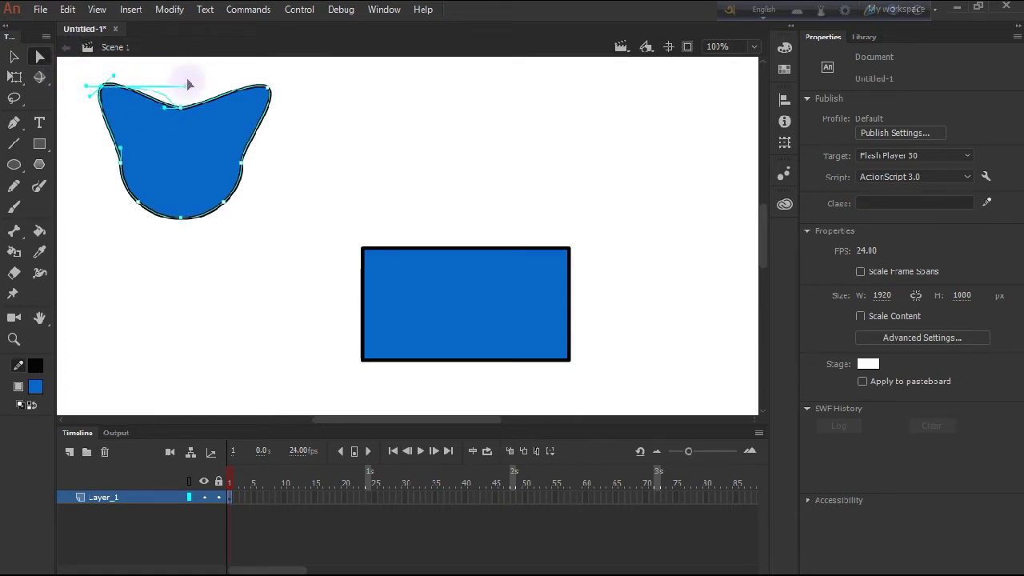
{"action": "left_click_drag", "start_coordinate": [158, 48], "coordinate": [155, 80]}
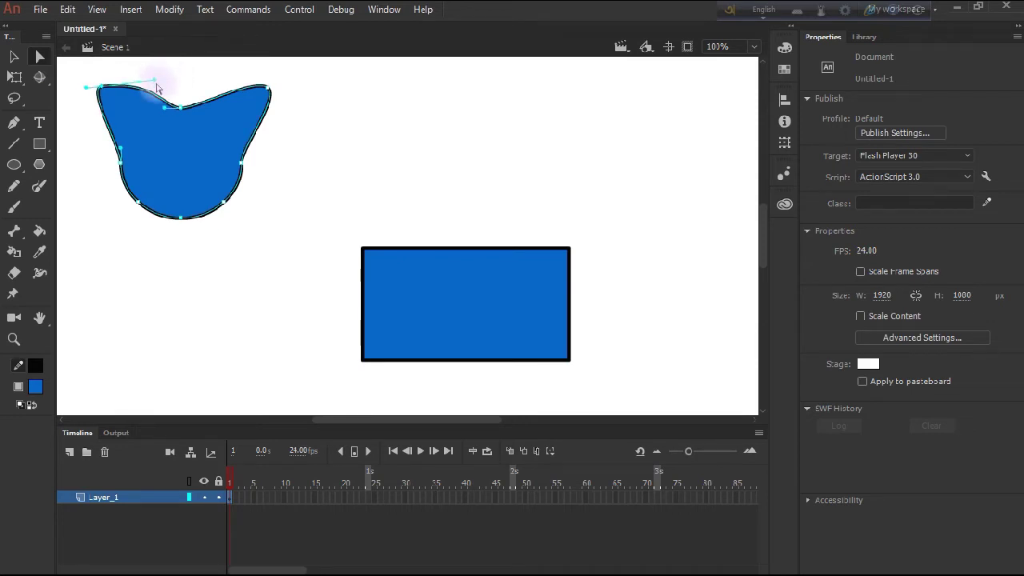
{"action": "mouse_move", "coordinate": [156, 81]}
{"action": "left_mouse_down"}
{"action": "mouse_move", "coordinate": [141, 103]}
{"action": "mouse_move", "coordinate": [167, 68]}
{"action": "mouse_move", "coordinate": [161, 136]}
{"action": "mouse_move", "coordinate": [161, 79]}
{"action": "mouse_move", "coordinate": [209, 95]}
{"action": "mouse_move", "coordinate": [202, 73]}
{"action": "mouse_move", "coordinate": [206, 82]}
{"action": "mouse_move", "coordinate": [155, 64]}
{"action": "left_mouse_up"}
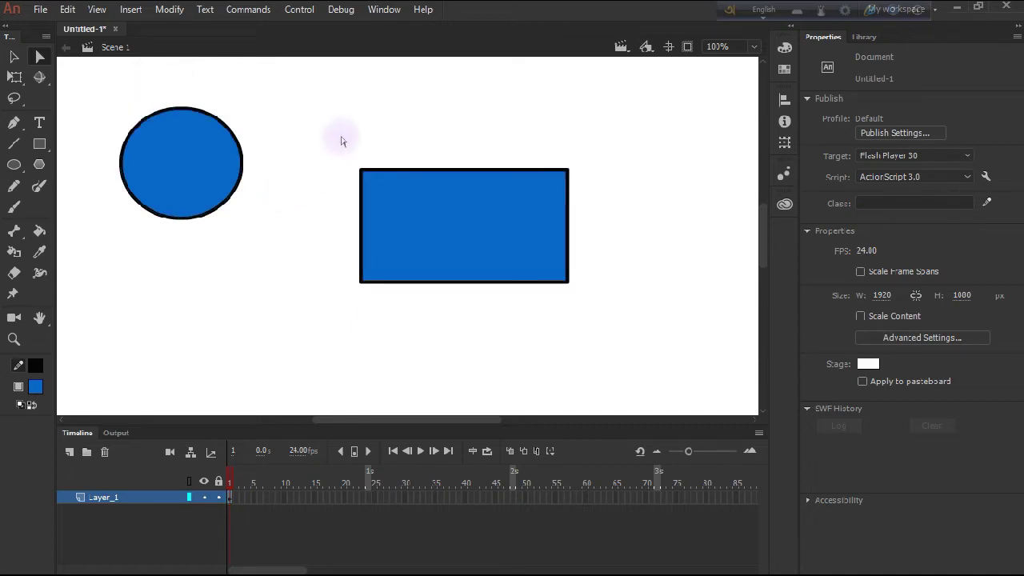
Select the rectangle's outline with the Subselection tool and shift the whole rectangle slightly up and to the left.
{"action": "left_click_drag", "start_coordinate": [342, 124], "coordinate": [671, 304]}
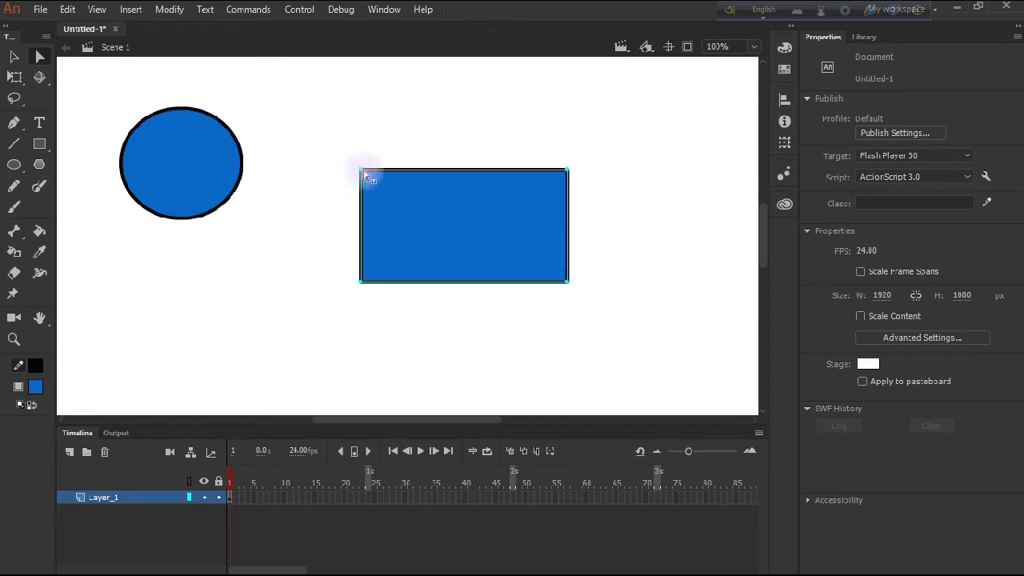
{"action": "mouse_move", "coordinate": [362, 172]}
{"action": "left_mouse_down"}
{"action": "mouse_move", "coordinate": [341, 141]}
{"action": "mouse_move", "coordinate": [379, 183]}
{"action": "mouse_move", "coordinate": [352, 160]}
{"action": "left_mouse_up"}
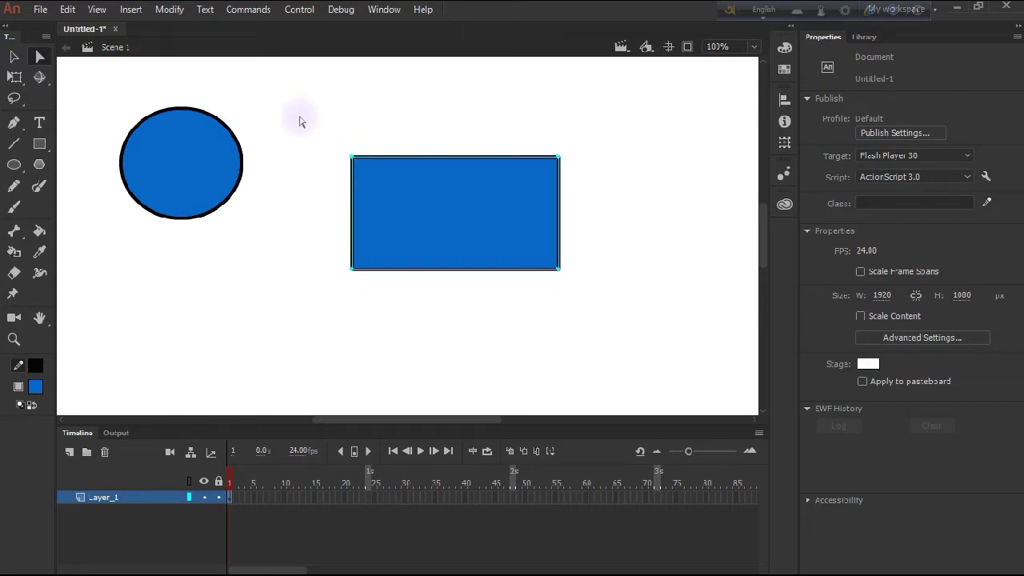
Try pulling the rectangle's upper-left corner point outward toward the circle, then undo the change and deselect the shape.
{"action": "mouse_move", "coordinate": [300, 114]}
{"action": "left_mouse_down"}
{"action": "mouse_move", "coordinate": [398, 182]}
{"action": "mouse_move", "coordinate": [339, 151]}
{"action": "mouse_move", "coordinate": [309, 103]}
{"action": "mouse_move", "coordinate": [288, 202]}
{"action": "mouse_move", "coordinate": [364, 101]}
{"action": "mouse_move", "coordinate": [339, 171]}
{"action": "mouse_move", "coordinate": [327, 101]}
{"action": "mouse_move", "coordinate": [288, 159]}
{"action": "mouse_move", "coordinate": [293, 124]}
{"action": "left_mouse_up"}
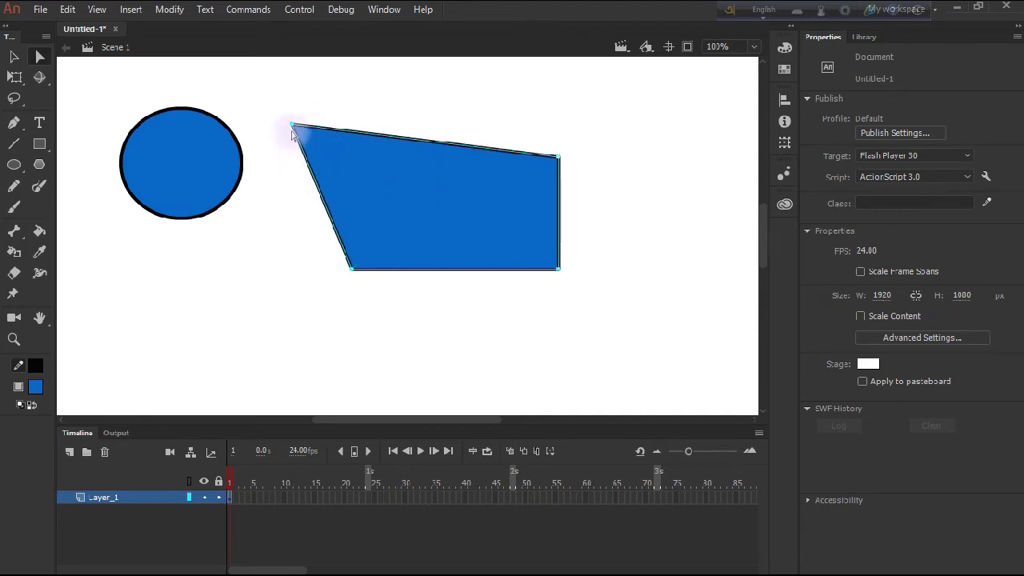
{"action": "left_click", "coordinate": [293, 125]}
{"action": "key", "text": "ctrl+z"}
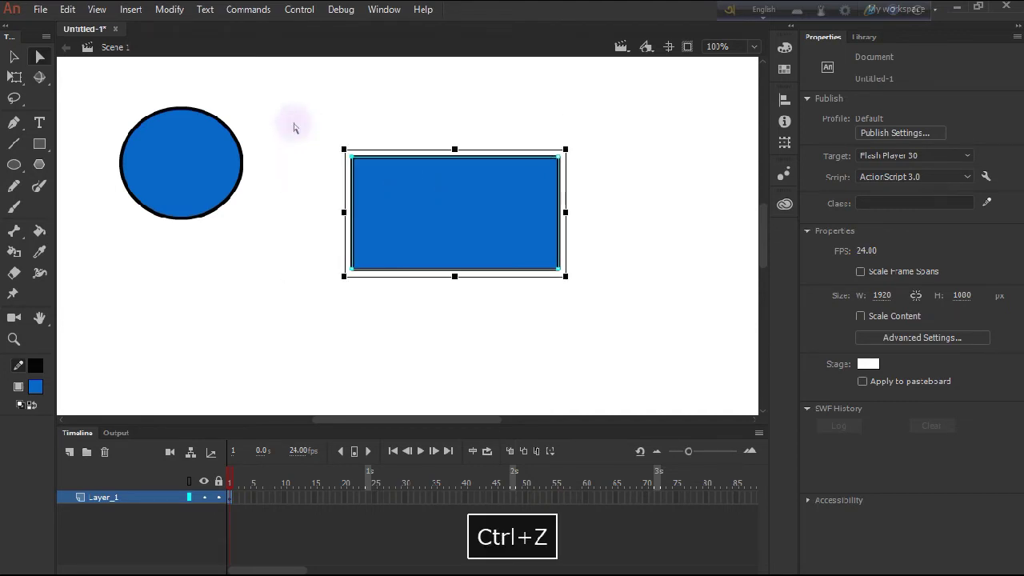
{"action": "left_click", "coordinate": [361, 125]}
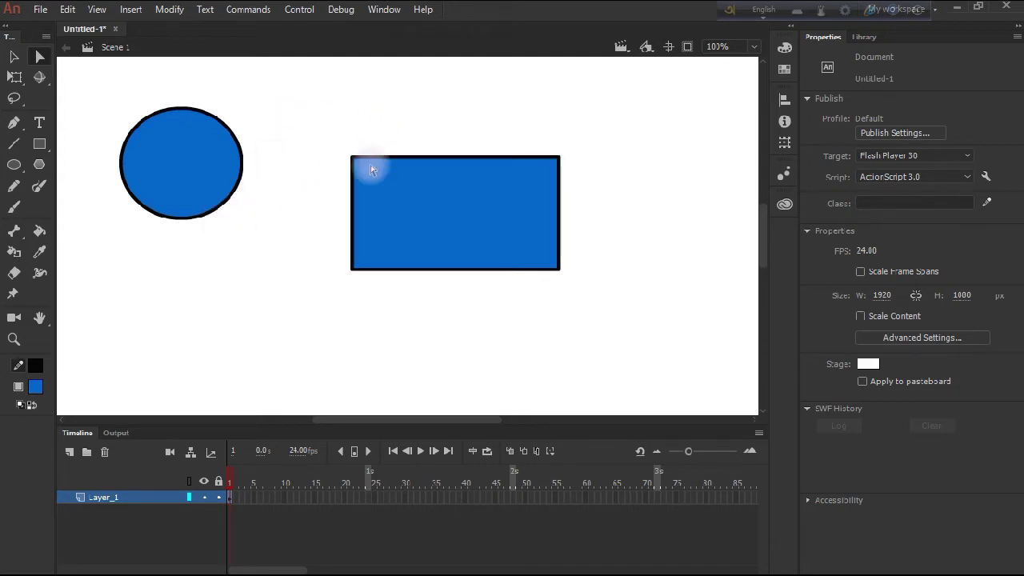
Select the circle's upper part with the Free Transform tool, try slanting it horizontally, then undo the skew and deselect.
{"action": "left_click", "coordinate": [15, 77]}
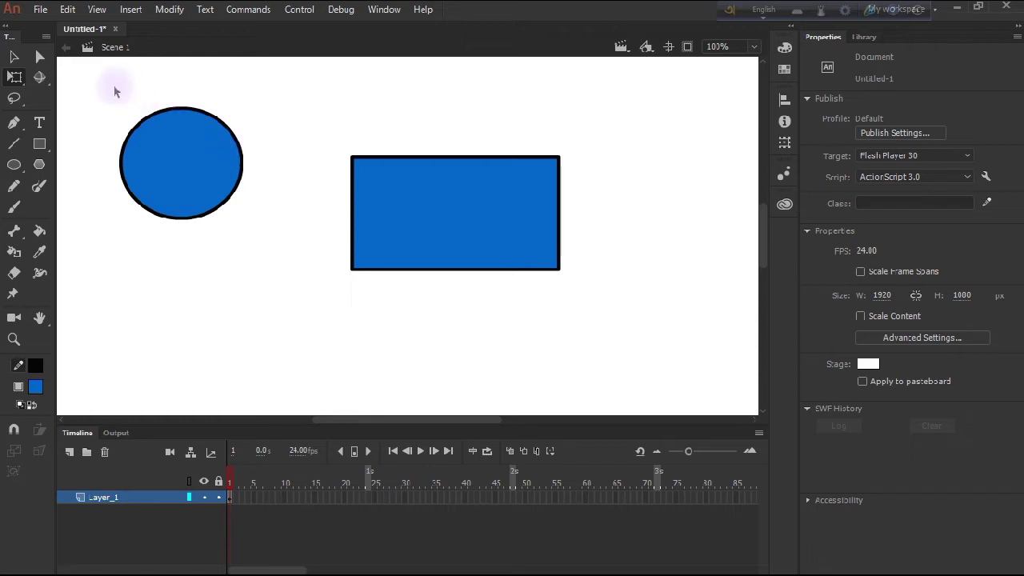
{"action": "key", "text": "ctrl+z"}
{"action": "left_click_drag", "start_coordinate": [102, 90], "coordinate": [276, 149]}
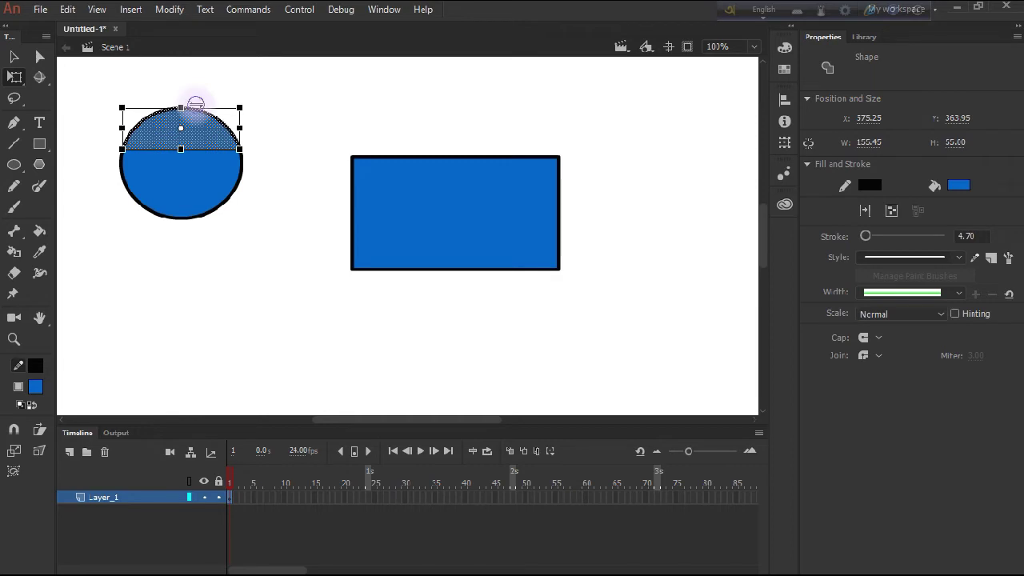
{"action": "mouse_move", "coordinate": [196, 105]}
{"action": "left_mouse_down"}
{"action": "mouse_move", "coordinate": [287, 112]}
{"action": "mouse_move", "coordinate": [149, 105]}
{"action": "mouse_move", "coordinate": [213, 103]}
{"action": "mouse_move", "coordinate": [275, 105]}
{"action": "mouse_move", "coordinate": [140, 112]}
{"action": "mouse_move", "coordinate": [232, 108]}
{"action": "mouse_move", "coordinate": [156, 108]}
{"action": "mouse_move", "coordinate": [232, 108]}
{"action": "mouse_move", "coordinate": [185, 120]}
{"action": "left_mouse_up"}
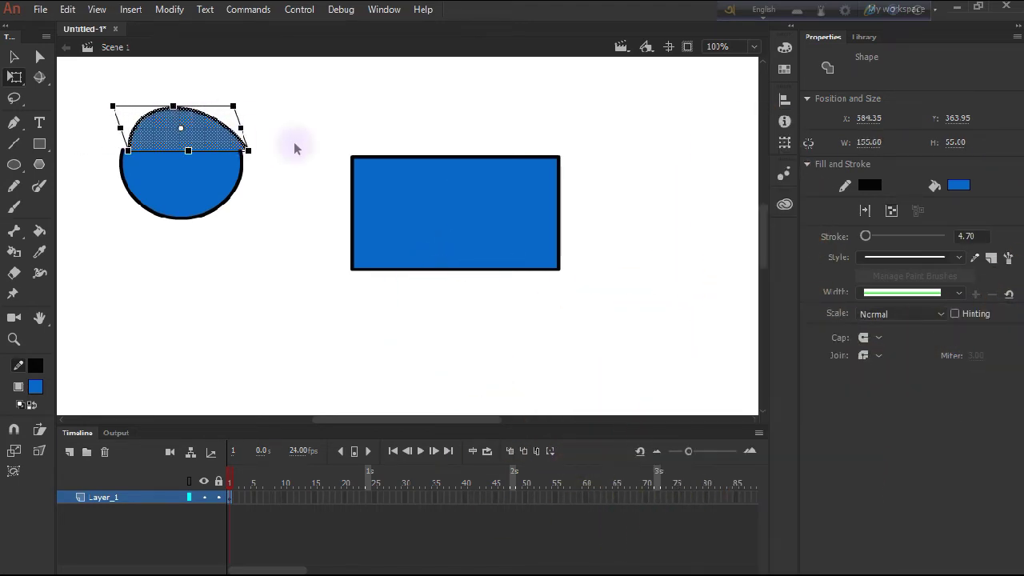
{"action": "key", "text": "ctrl+z"}
{"action": "left_click", "coordinate": [278, 123]}
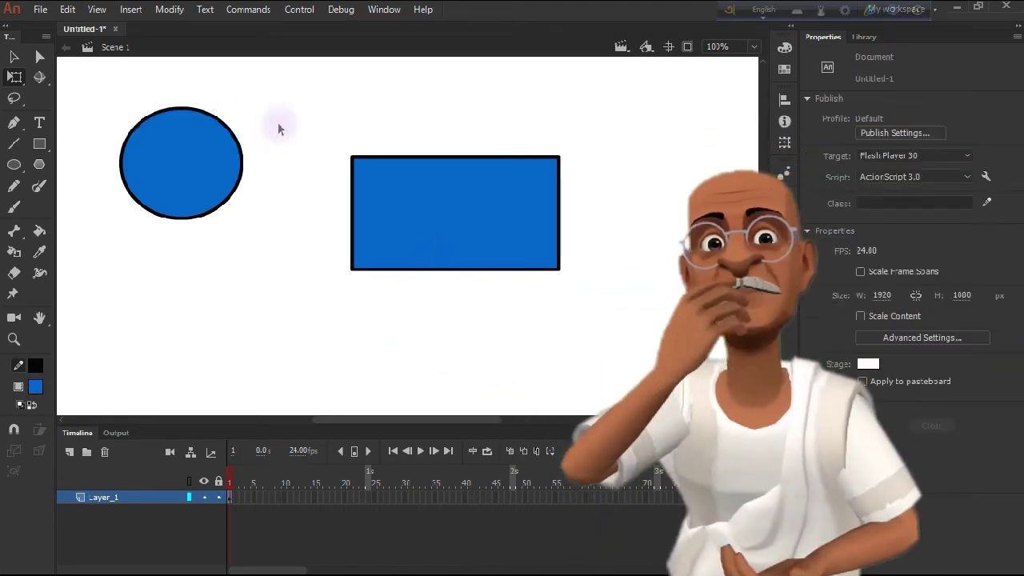
Select the entire circle with Free Transform, try skewing it along its side and bottom edges, and undo the skews.
{"action": "left_click_drag", "start_coordinate": [104, 84], "coordinate": [308, 249]}
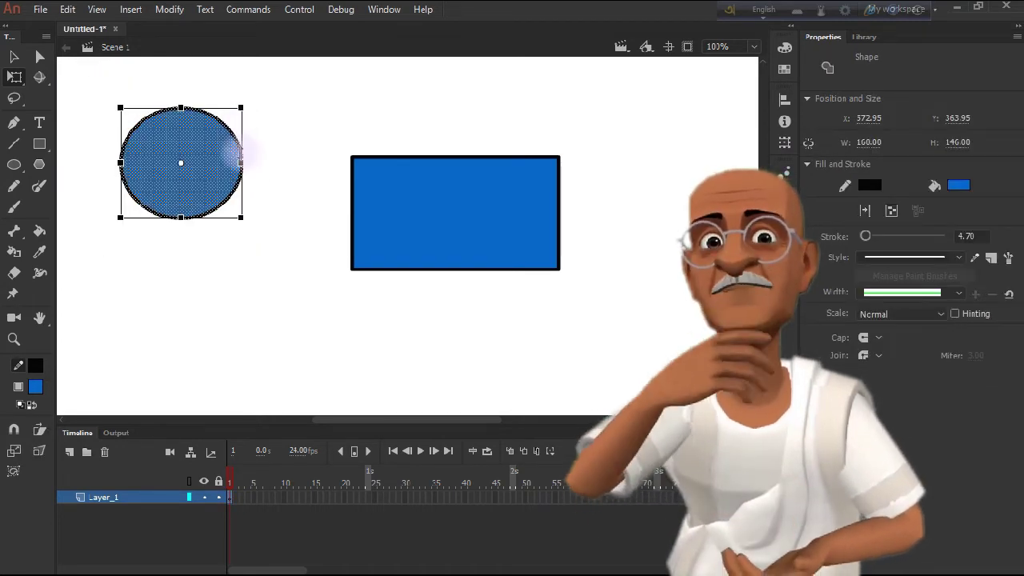
{"action": "left_click_drag", "start_coordinate": [243, 142], "coordinate": [263, 144]}
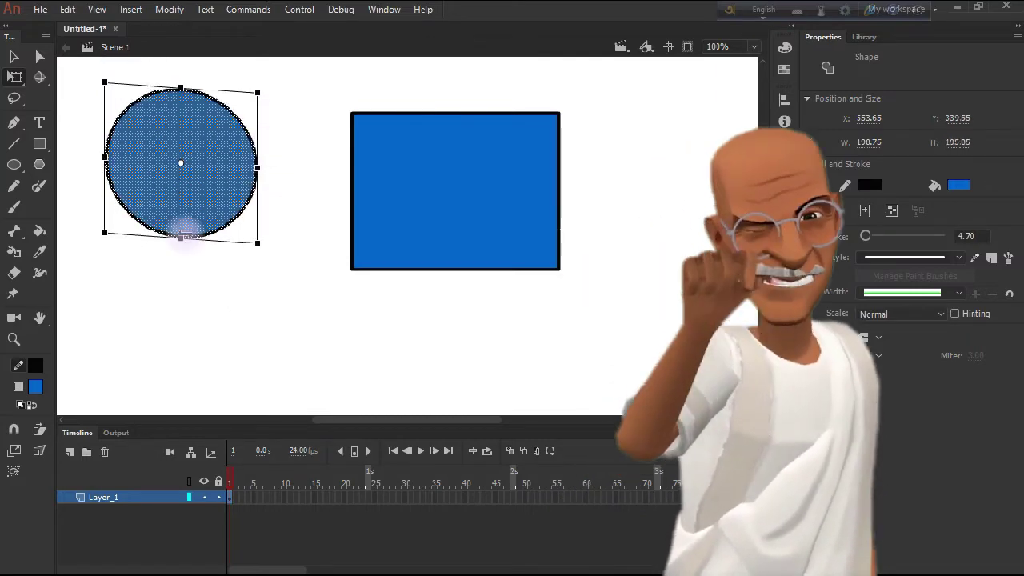
{"action": "left_click_drag", "start_coordinate": [196, 237], "coordinate": [231, 222]}
{"action": "key", "text": "ctrl+z"}
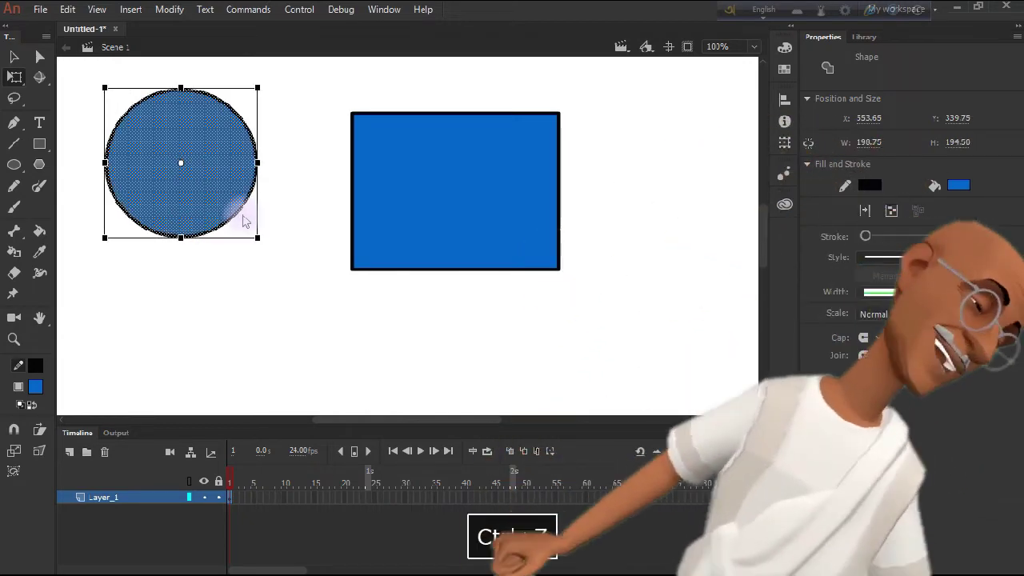
{"action": "key", "text": "ctrl+z"}
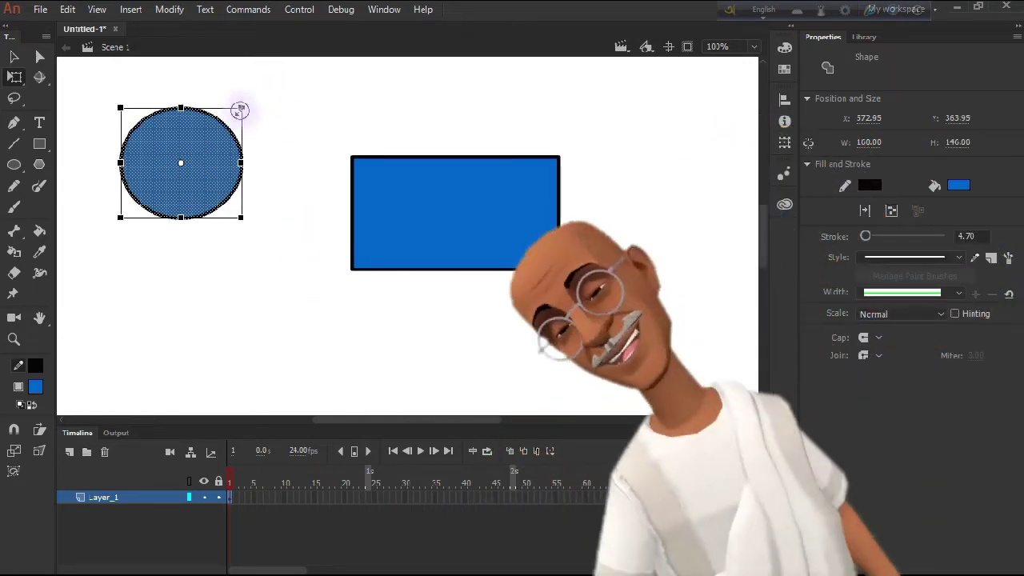
Scale the circle to about 216 by 181 px and place its transformation point near its lower edge.
{"action": "left_click_drag", "start_coordinate": [240, 106], "coordinate": [278, 100]}
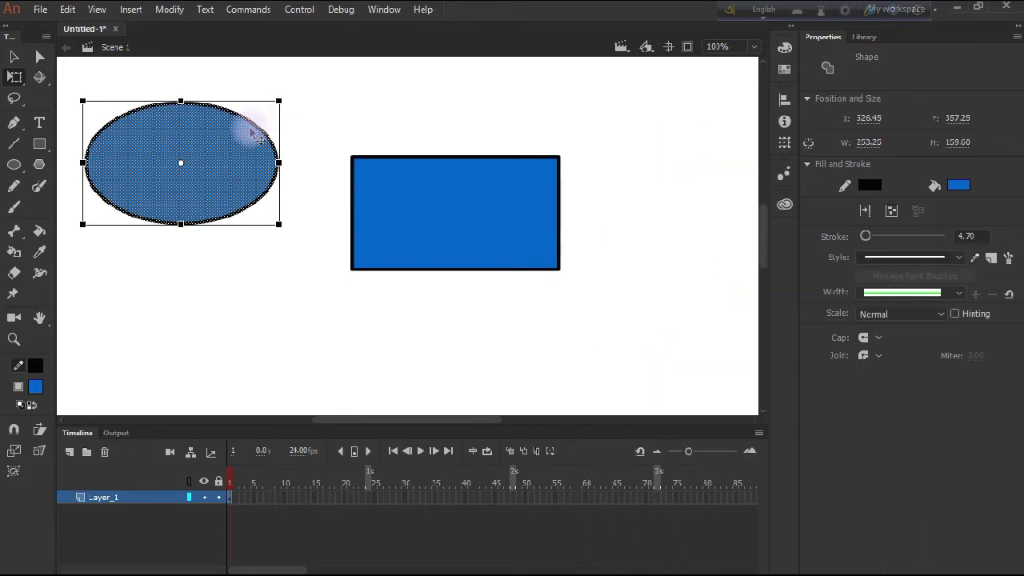
{"action": "left_click_drag", "start_coordinate": [276, 100], "coordinate": [159, 183]}
{"action": "left_click_drag", "start_coordinate": [177, 165], "coordinate": [228, 116]}
{"action": "key", "text": "ctrl+z"}
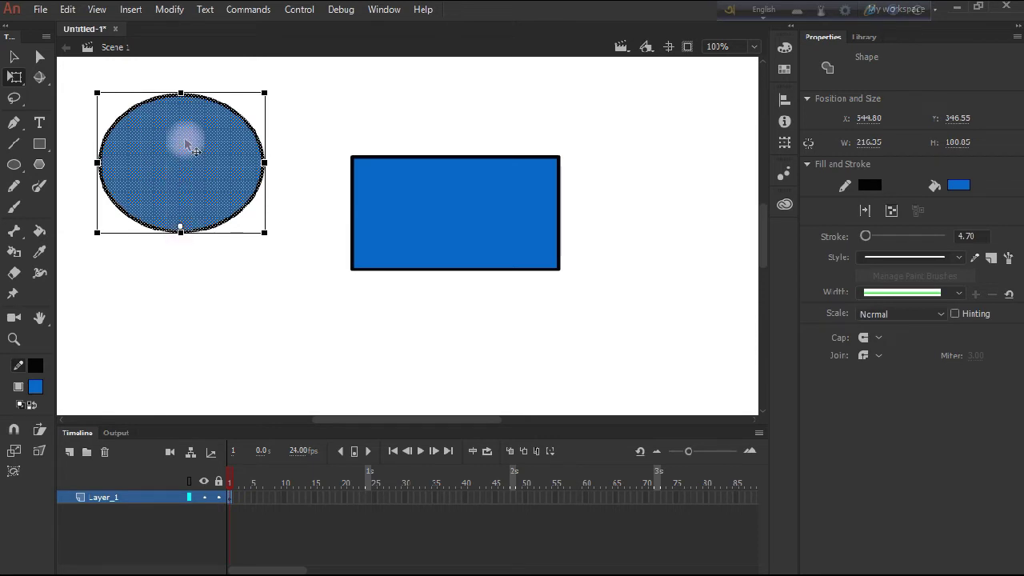
Try flattening the ellipse from its top edge to about 167 px high, and undo the change.
{"action": "left_click_drag", "start_coordinate": [180, 94], "coordinate": [208, 106]}
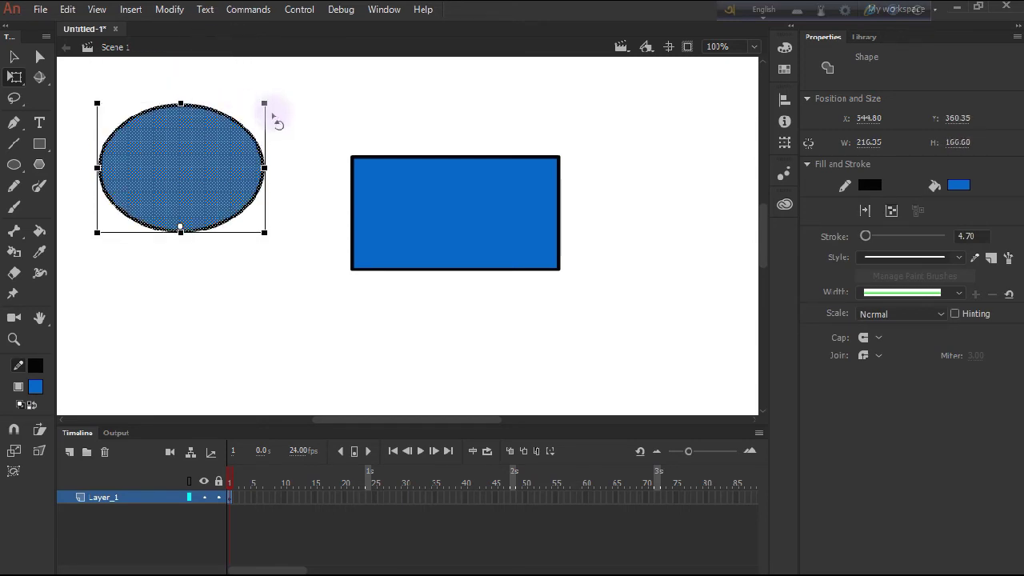
{"action": "key", "text": "ctrl+z"}
Select the rectangle's upper part with Free Transform, stretch it upward to make the rectangle taller, and deselect it.
{"action": "left_click_drag", "start_coordinate": [320, 127], "coordinate": [610, 229]}
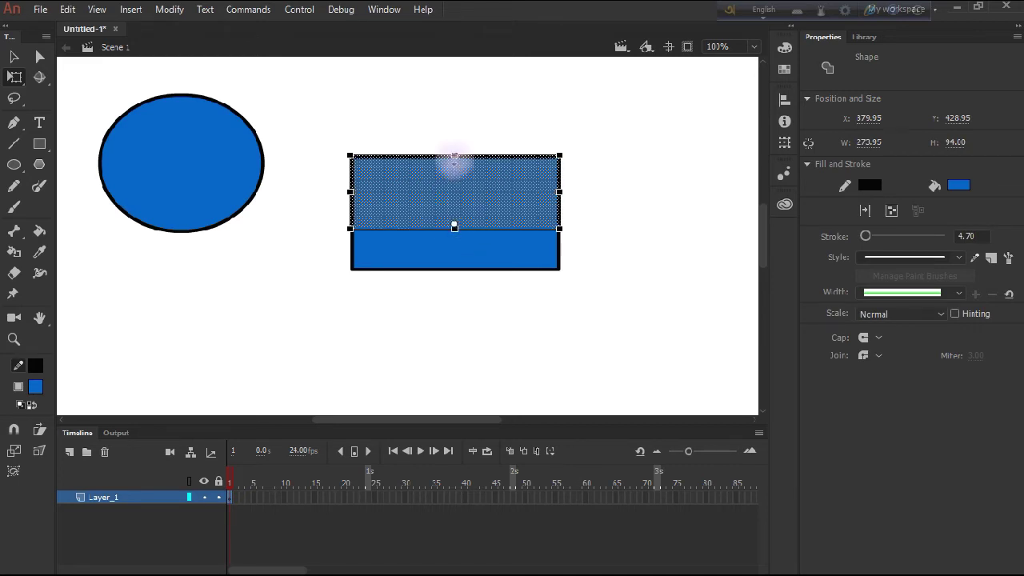
{"action": "left_click_drag", "start_coordinate": [454, 155], "coordinate": [440, 110]}
{"action": "left_click", "coordinate": [624, 182]}
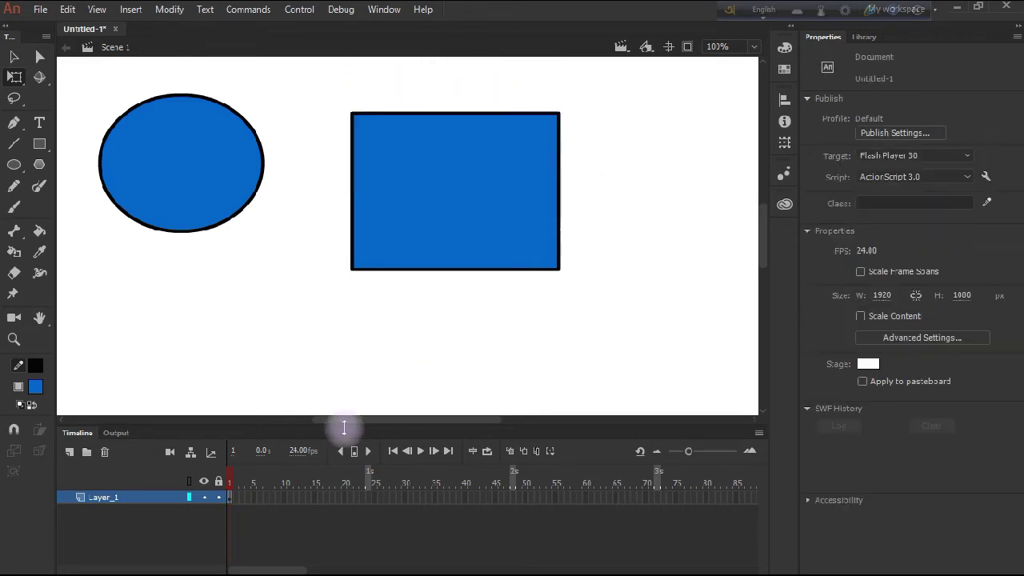
Try stretching the ellipse's upper half upward into an egg shape with Free Transform, then undo the stretch and deselect.
{"action": "left_click_drag", "start_coordinate": [77, 90], "coordinate": [312, 164]}
{"action": "left_click_drag", "start_coordinate": [181, 128], "coordinate": [181, 161]}
{"action": "left_click_drag", "start_coordinate": [181, 94], "coordinate": [182, 37]}
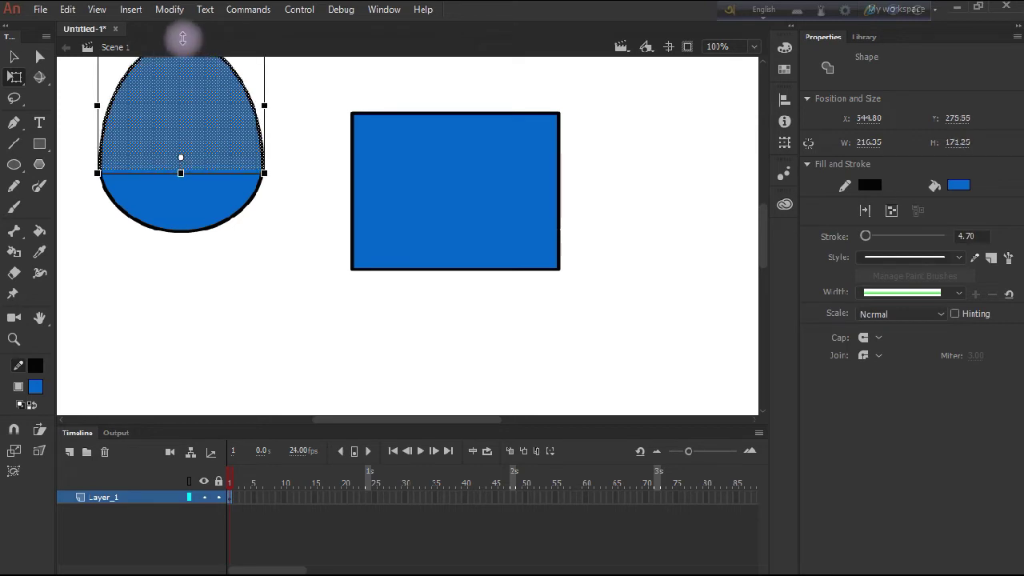
{"action": "left_click", "coordinate": [319, 116]}
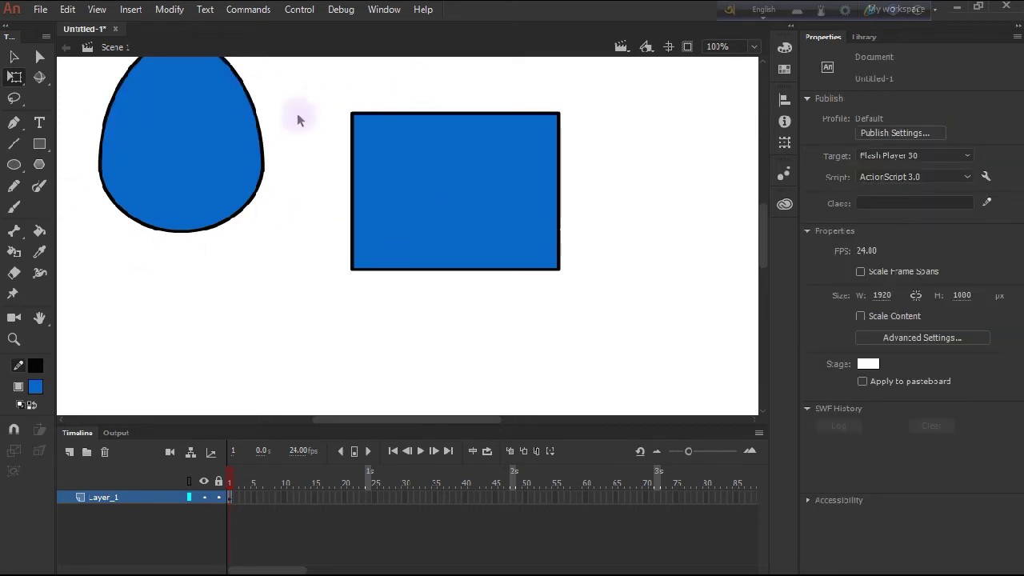
{"action": "key", "text": "ctrl+z"}
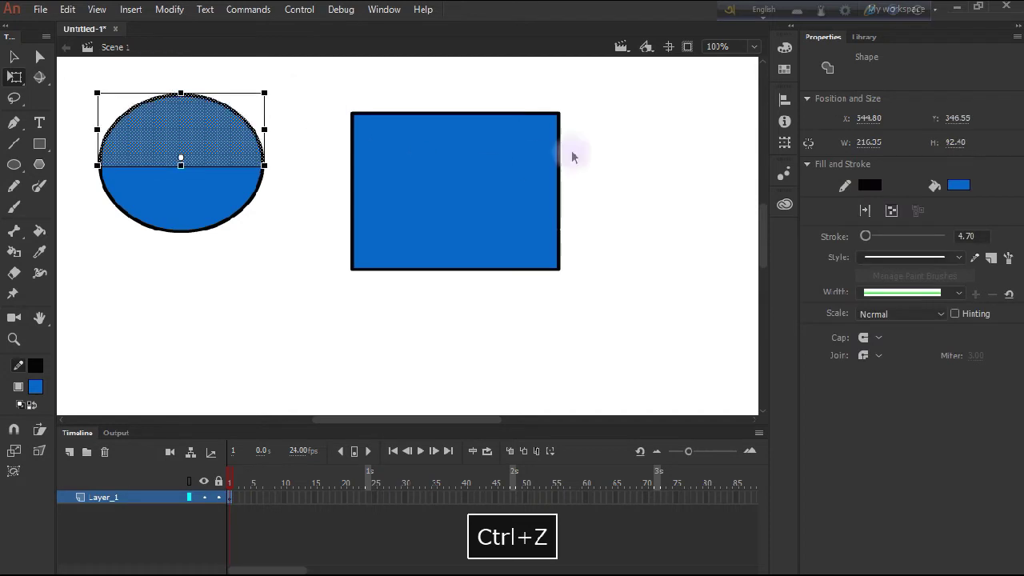
{"action": "left_click", "coordinate": [616, 135]}
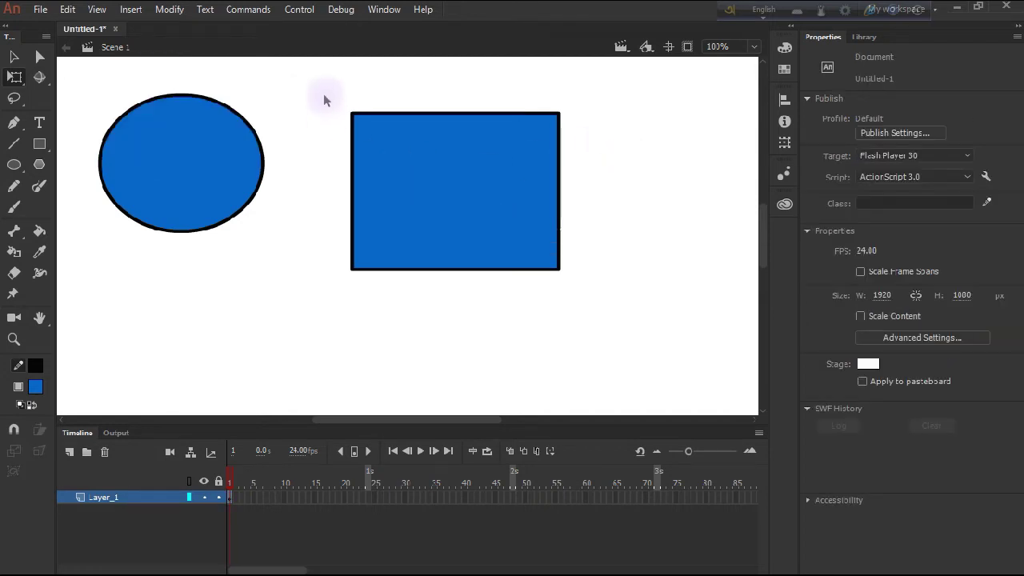
Try stretching the rectangle's upper part upward to about 189 px high with Free Transform, then undo the stretch.
{"action": "left_click_drag", "start_coordinate": [324, 94], "coordinate": [664, 211]}
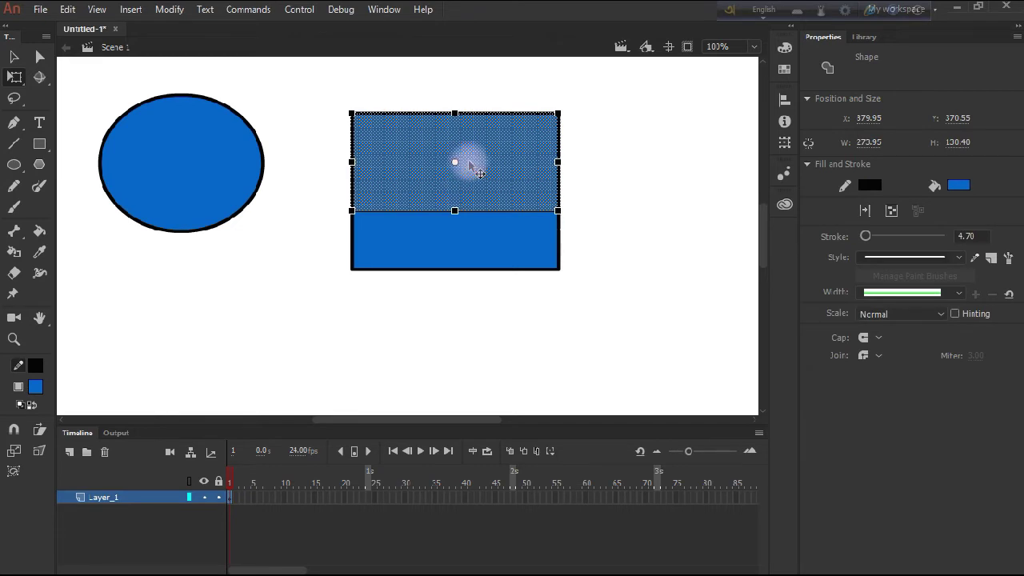
{"action": "left_click_drag", "start_coordinate": [454, 114], "coordinate": [470, 72]}
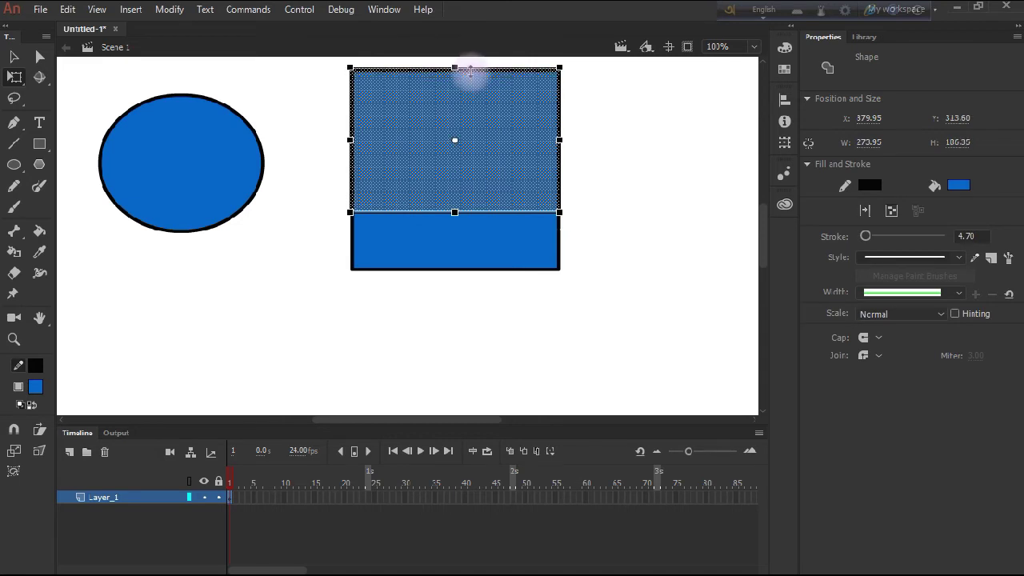
{"action": "left_click_drag", "start_coordinate": [471, 71], "coordinate": [472, 69]}
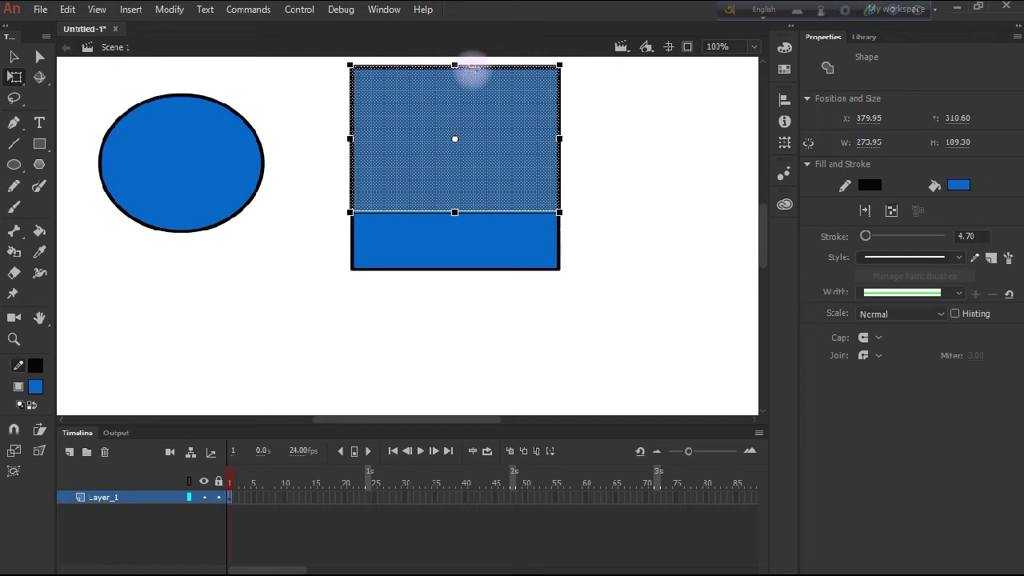
{"action": "left_click", "coordinate": [640, 145]}
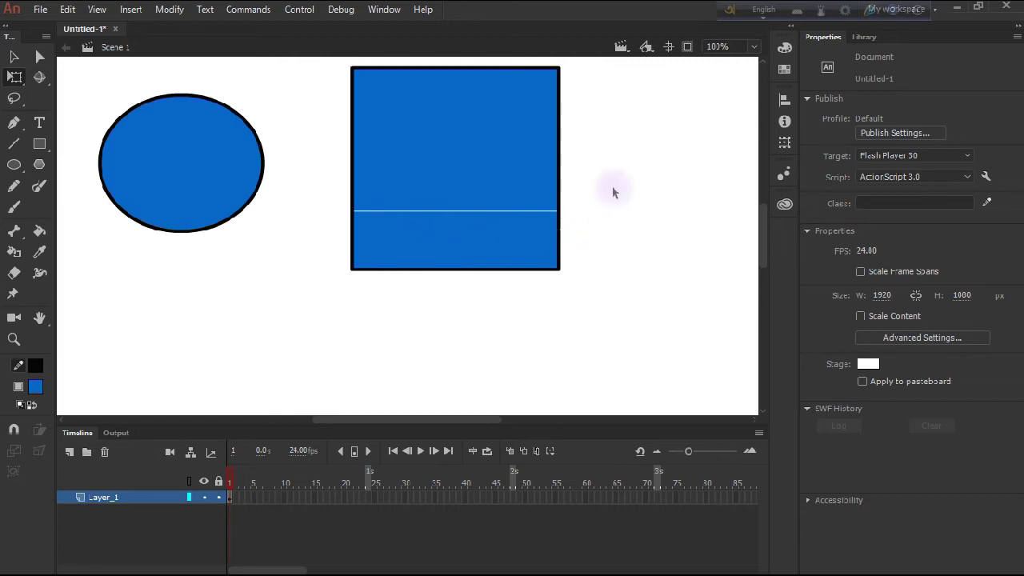
{"action": "key", "text": "ctrl+z"}
{"action": "key", "text": "ctrl+z"}
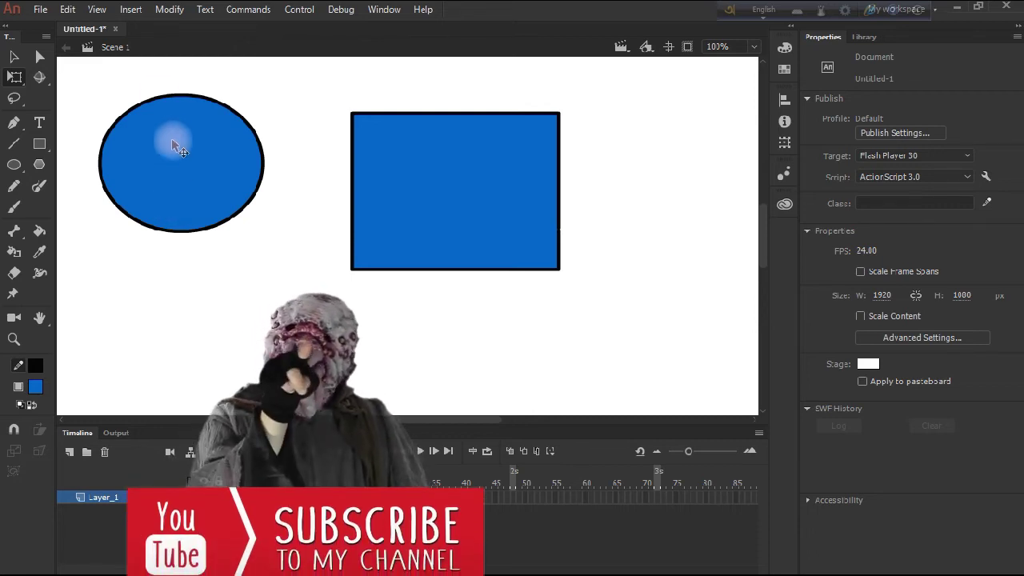
Select the whole ellipse and scale it from a corner into a rounder shape about 199 by 195 px.
{"action": "left_click_drag", "start_coordinate": [108, 83], "coordinate": [236, 156]}
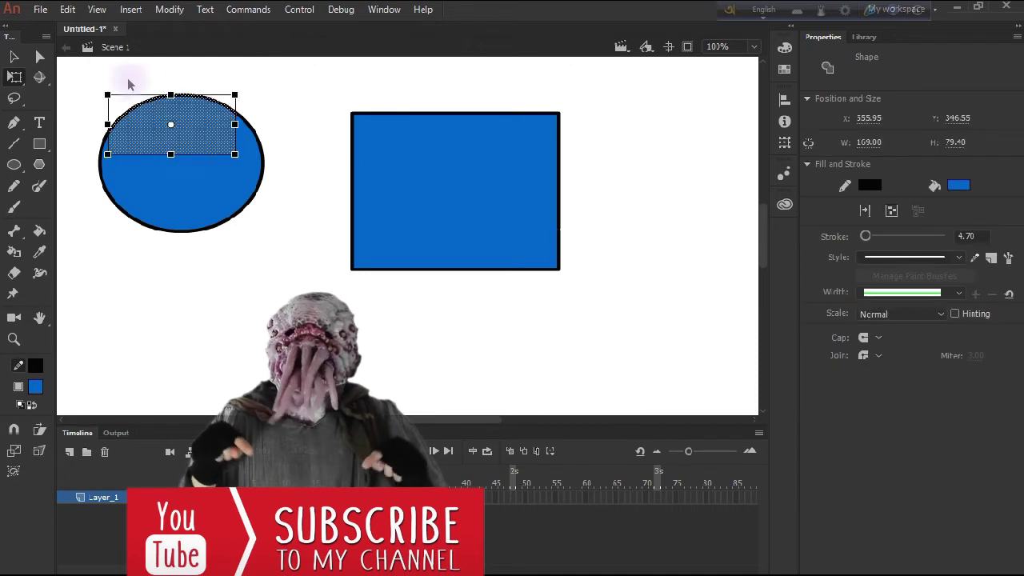
{"action": "left_click", "coordinate": [86, 75]}
{"action": "left_click_drag", "start_coordinate": [82, 70], "coordinate": [295, 276]}
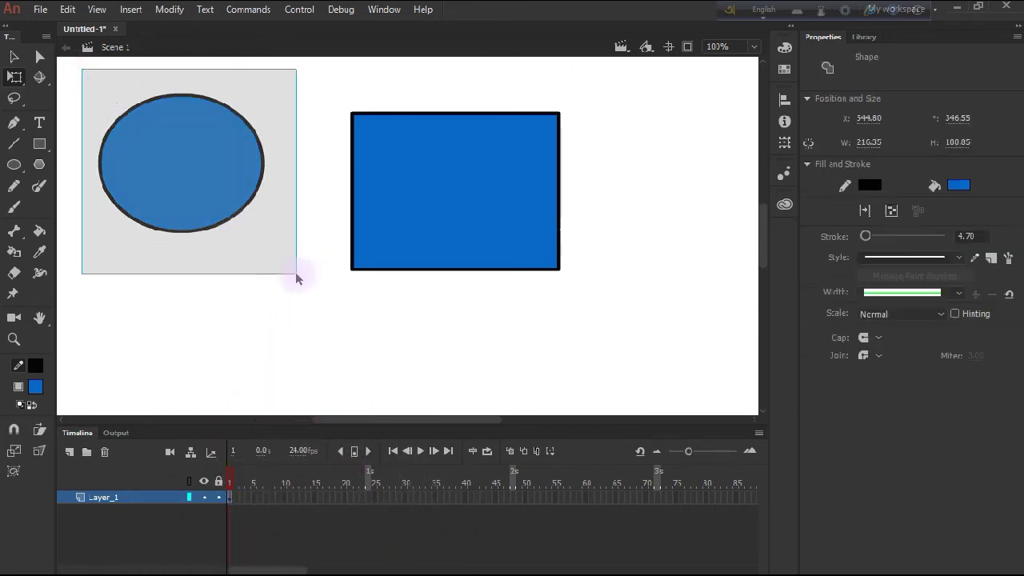
{"action": "mouse_move", "coordinate": [264, 92]}
{"action": "left_mouse_down"}
{"action": "mouse_move", "coordinate": [208, 134]}
{"action": "mouse_move", "coordinate": [279, 98]}
{"action": "mouse_move", "coordinate": [240, 124]}
{"action": "mouse_move", "coordinate": [255, 85]}
{"action": "left_mouse_up"}
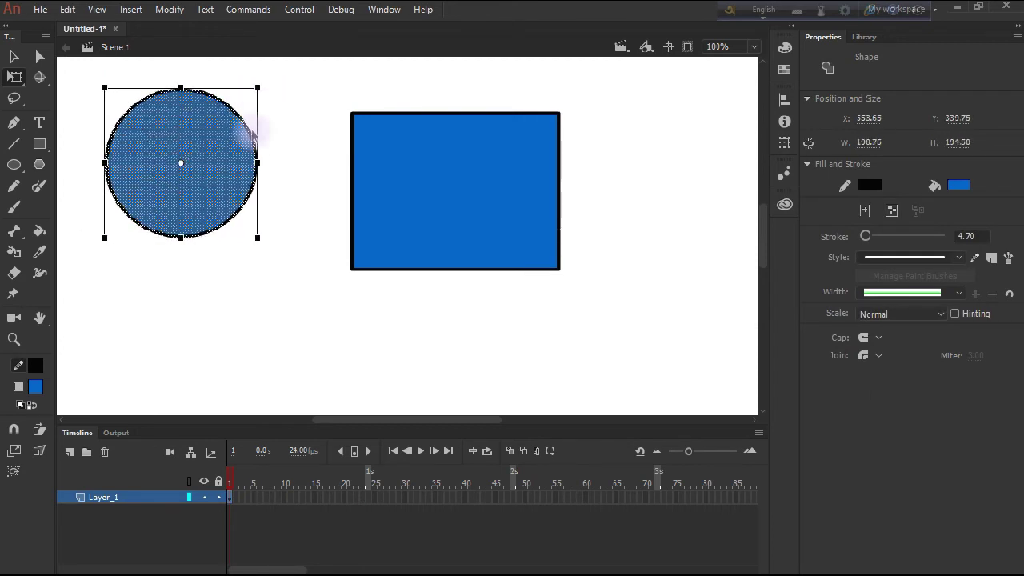
Try skewing the enlarged circle vertically and horizontally, then undo both skews and deselect it.
{"action": "left_click_drag", "start_coordinate": [256, 141], "coordinate": [267, 160]}
{"action": "mouse_move", "coordinate": [196, 234]}
{"action": "left_mouse_down"}
{"action": "mouse_move", "coordinate": [147, 235]}
{"action": "mouse_move", "coordinate": [202, 236]}
{"action": "left_mouse_up"}
{"action": "key", "text": "ctrl+z"}
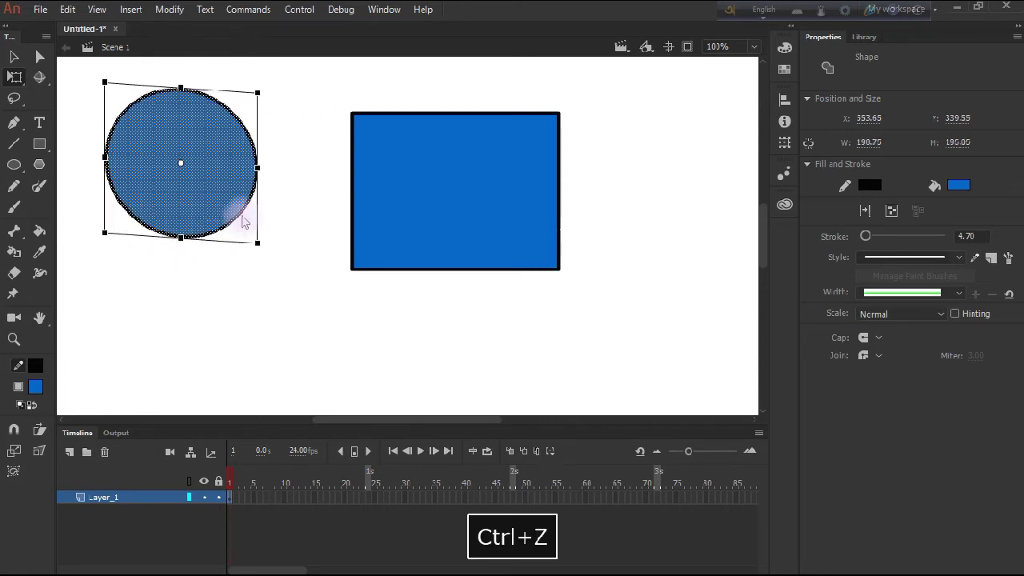
{"action": "key", "text": "ctrl+z"}
{"action": "left_click", "coordinate": [285, 121]}
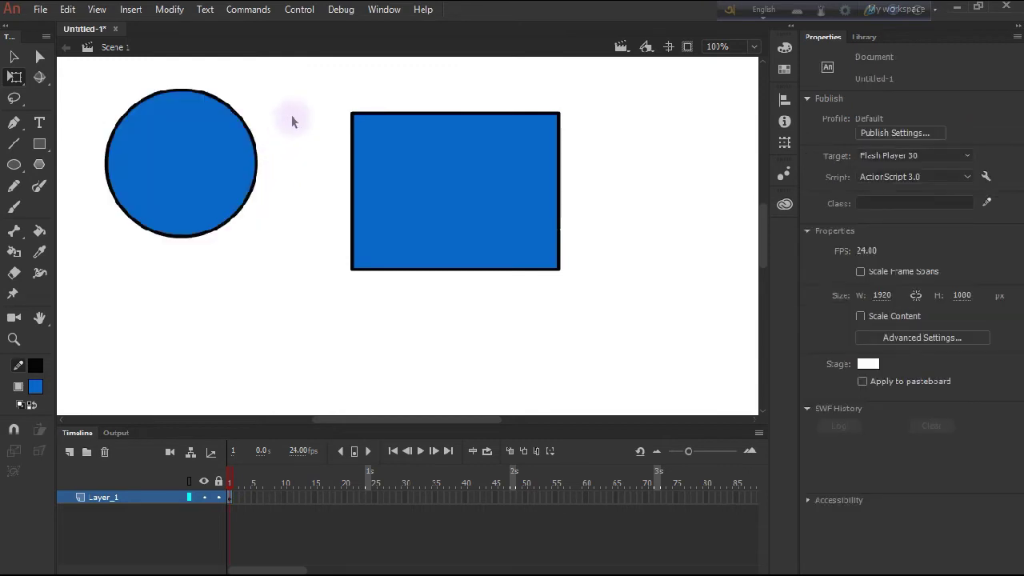
Try distorting the whole circle by pulling its upper-right corner inward with Free Transform, then undo the distortion and deselect it.
{"action": "left_click_drag", "start_coordinate": [86, 68], "coordinate": [277, 315]}
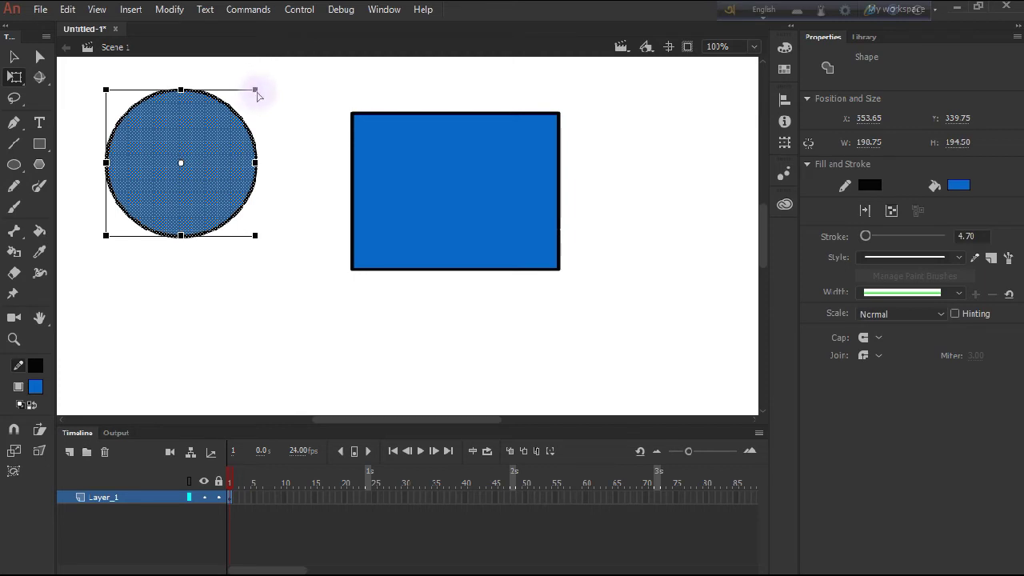
{"action": "left_click_drag", "start_coordinate": [257, 95], "coordinate": [231, 90]}
{"action": "key", "text": "ctrl+z"}
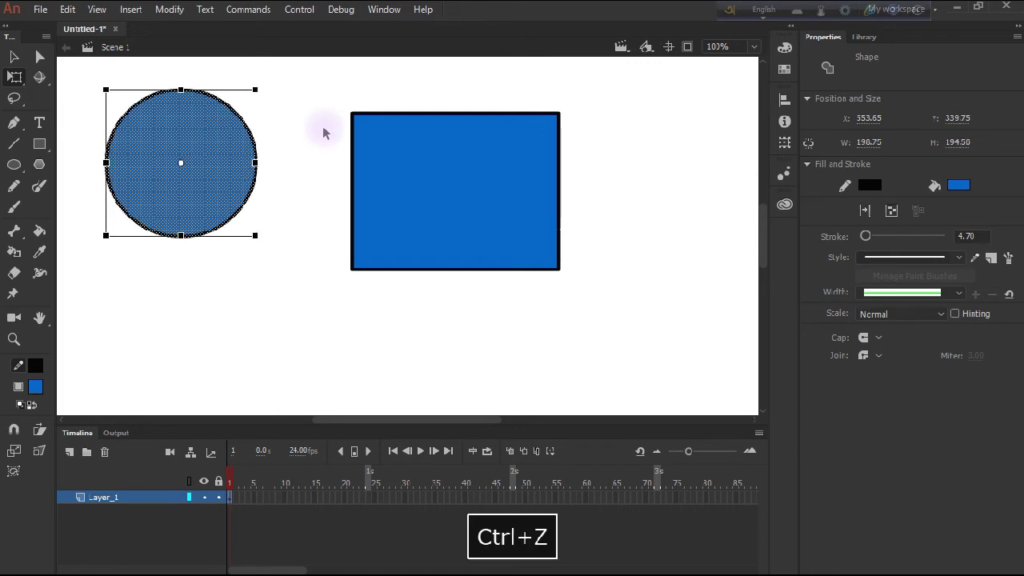
{"action": "left_click", "coordinate": [320, 128]}
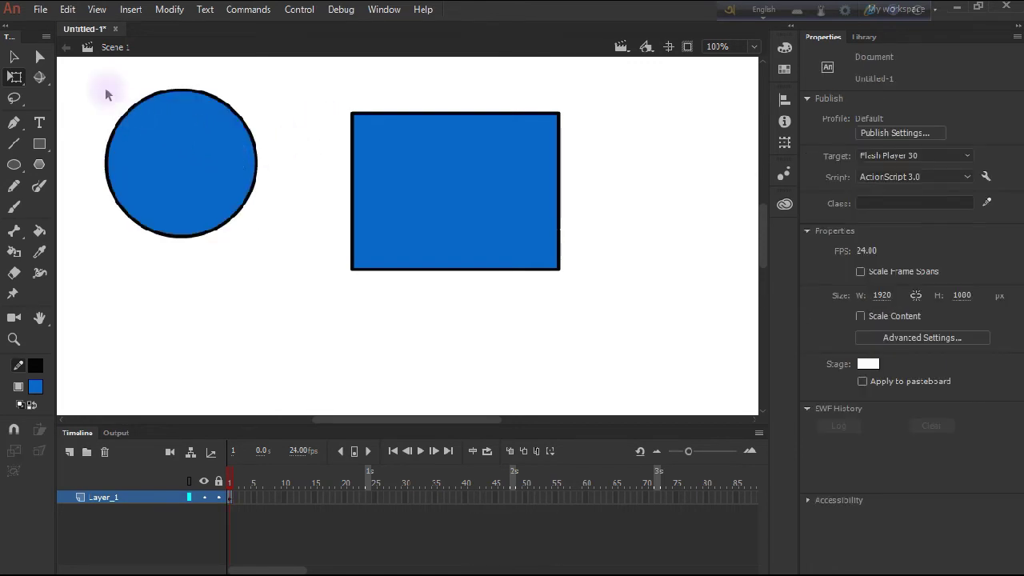
Try rotating the whole circle clockwise by roughly 45 degrees with Free Transform, then undo the rotation and deselect it.
{"action": "left_click_drag", "start_coordinate": [91, 88], "coordinate": [316, 284]}
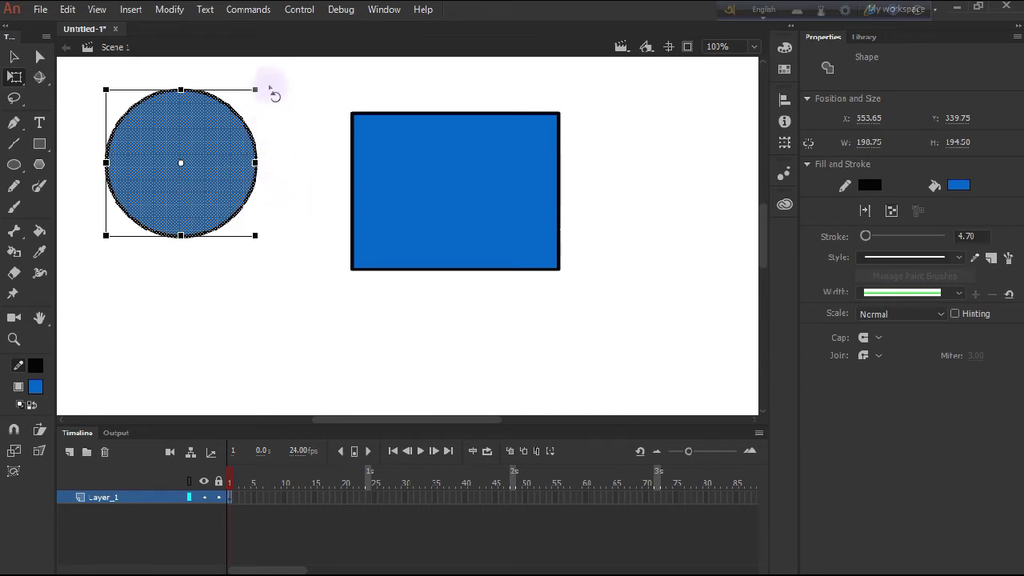
{"action": "left_click_drag", "start_coordinate": [271, 88], "coordinate": [313, 163]}
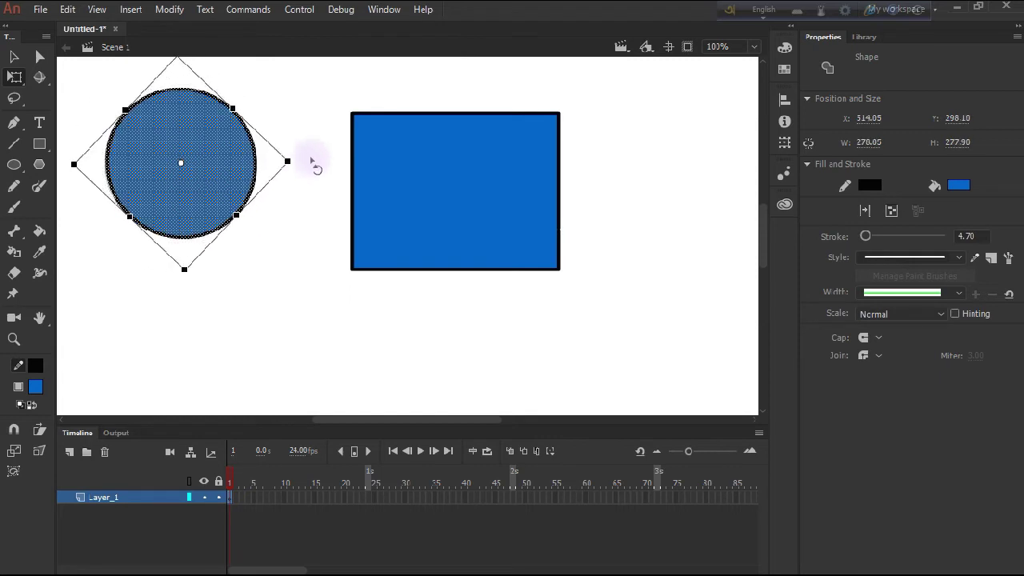
{"action": "left_click", "coordinate": [288, 229]}
{"action": "key", "text": "ctrl+z"}
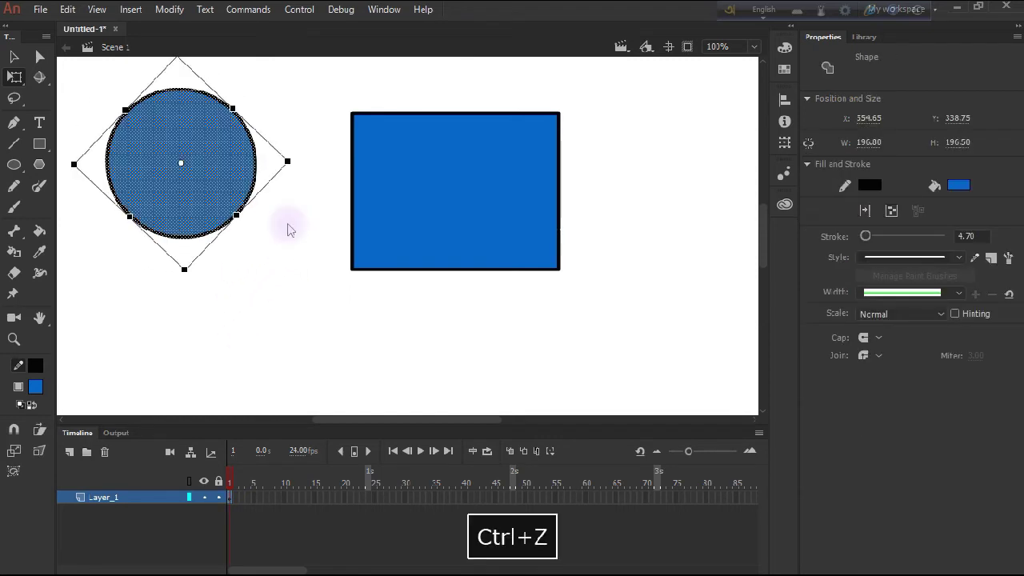
{"action": "key", "text": "ctrl+z"}
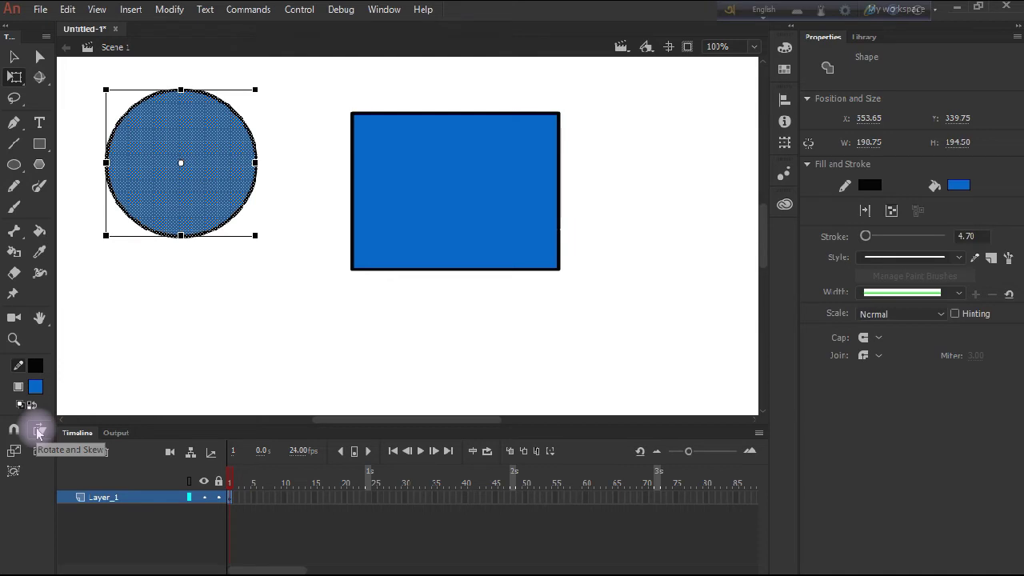
{"action": "left_click", "coordinate": [147, 262]}
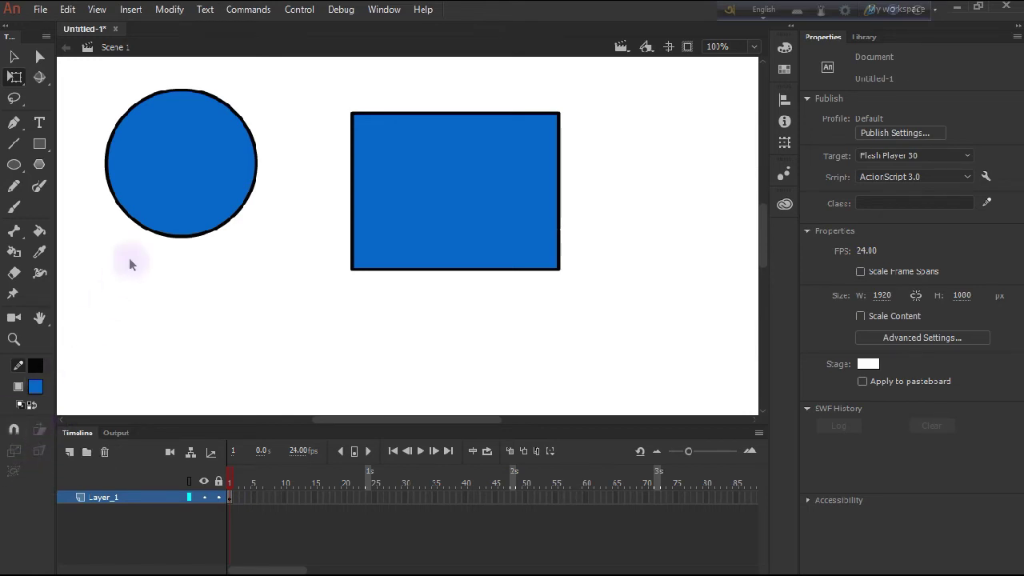
Select the whole circle, try rotating it with the Rotate and Skew option, undo that, and try skewing it vertically and horizontally.
{"action": "left_click_drag", "start_coordinate": [110, 85], "coordinate": [154, 119]}
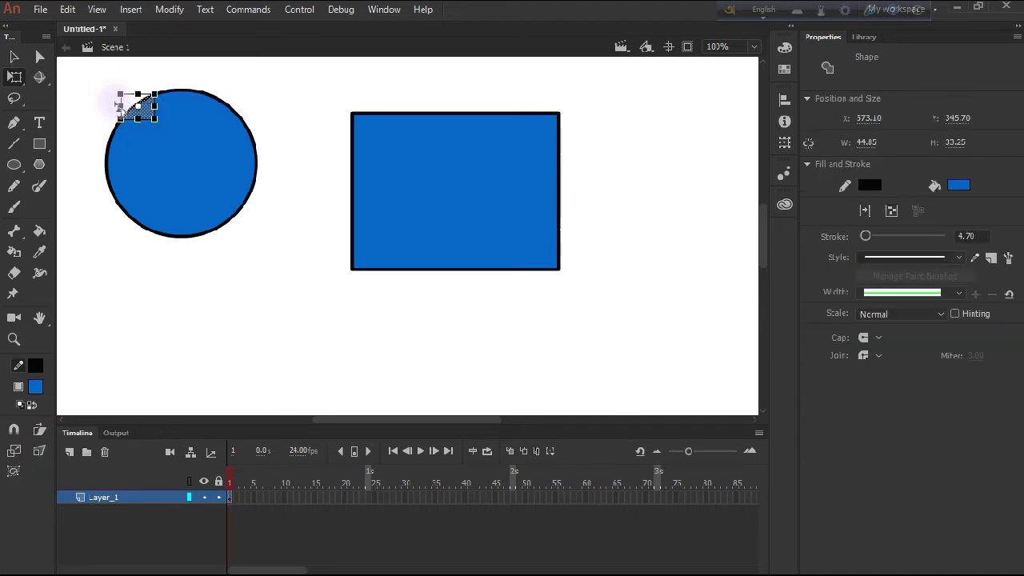
{"action": "left_click_drag", "start_coordinate": [92, 70], "coordinate": [317, 268]}
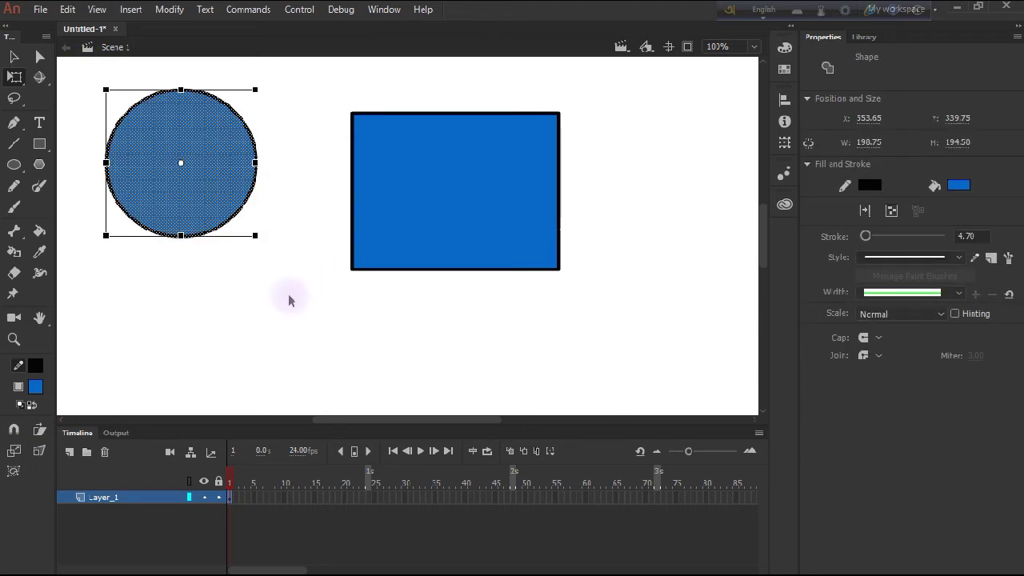
{"action": "left_click", "coordinate": [39, 432]}
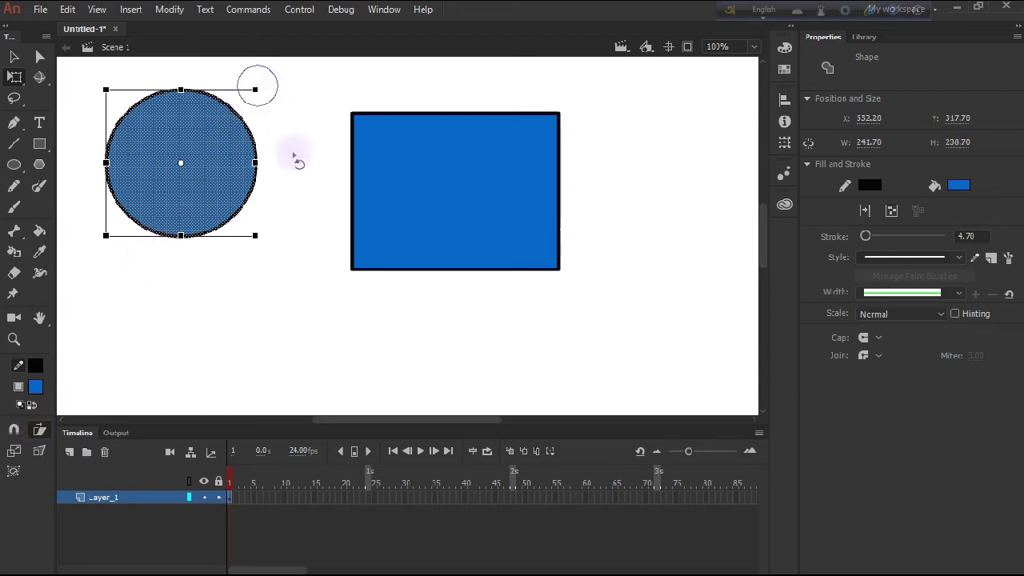
{"action": "left_click_drag", "start_coordinate": [259, 88], "coordinate": [282, 126]}
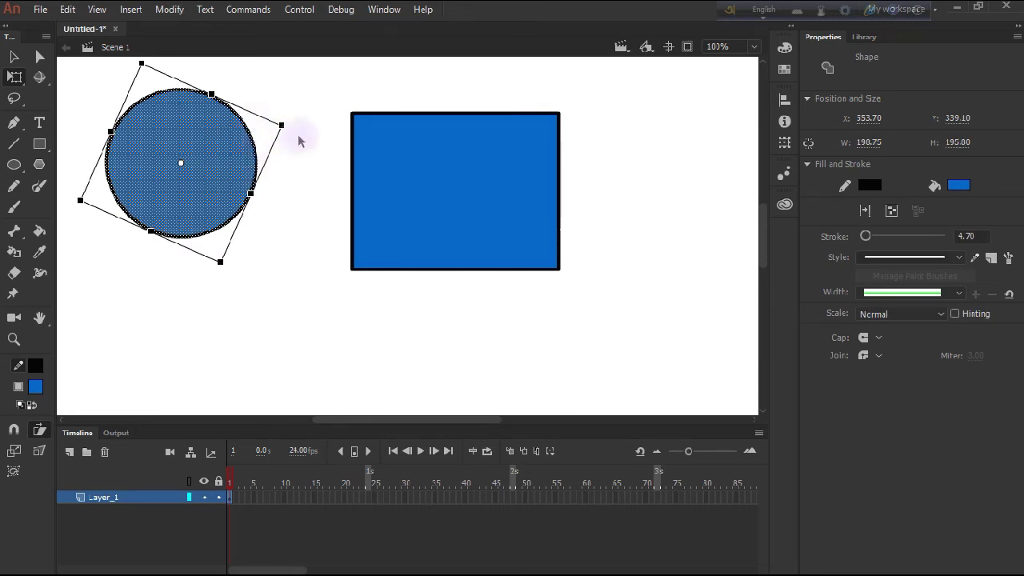
{"action": "key", "text": "ctrl+z"}
{"action": "left_click_drag", "start_coordinate": [256, 183], "coordinate": [256, 160]}
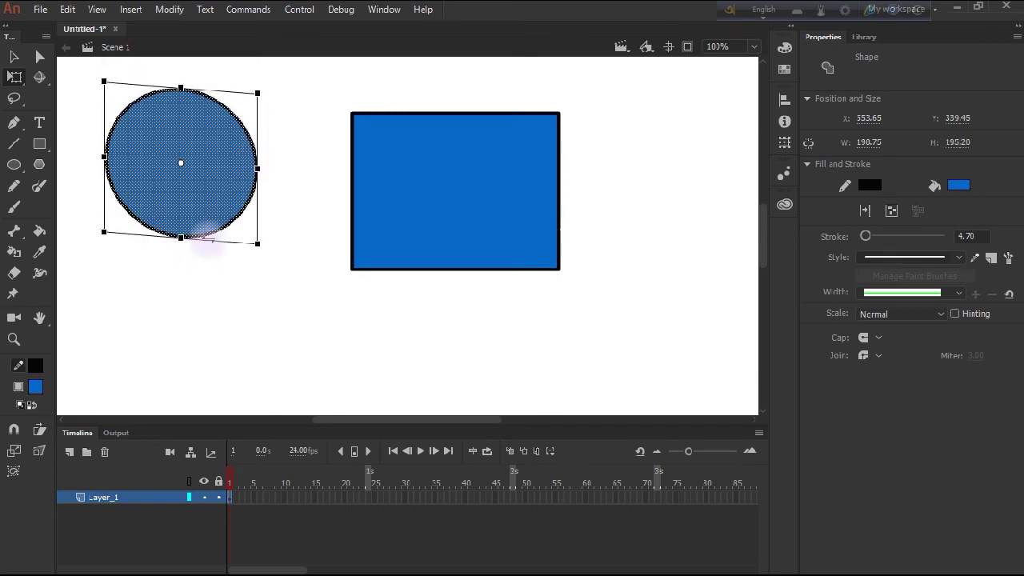
{"action": "left_click_drag", "start_coordinate": [206, 240], "coordinate": [250, 237]}
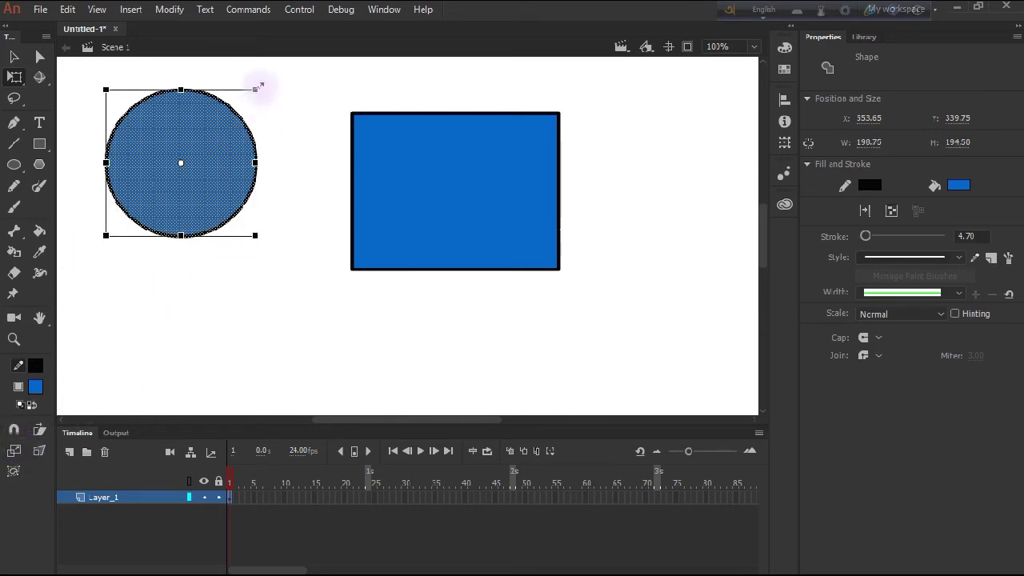
Try flattening the circle into an ellipse, undo that, and scale the circle from its corner to about 172 by 174 px.
{"action": "left_click_drag", "start_coordinate": [256, 85], "coordinate": [245, 161]}
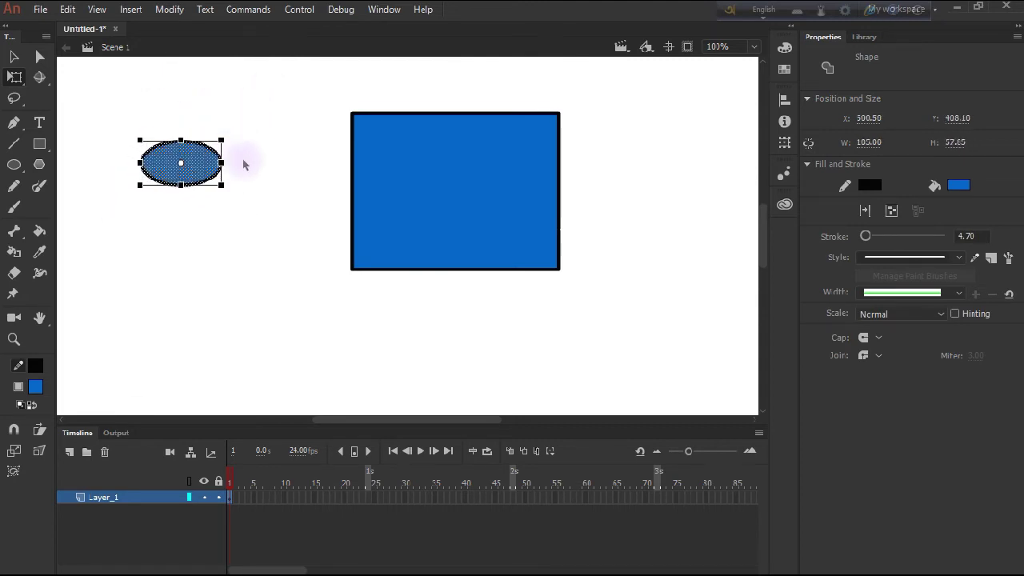
{"action": "key", "text": "ctrl+z"}
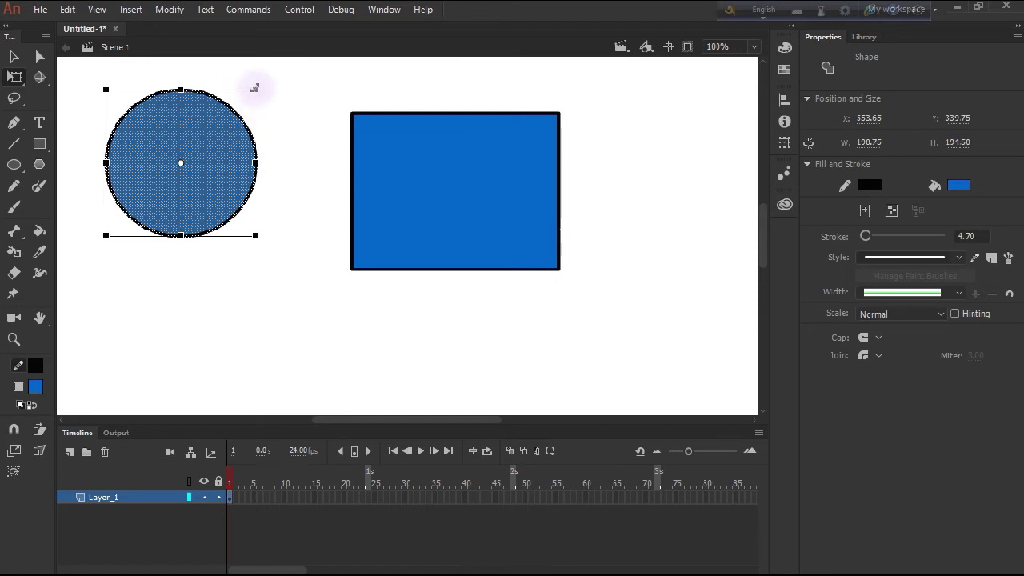
{"action": "left_click_drag", "start_coordinate": [254, 88], "coordinate": [343, 96]}
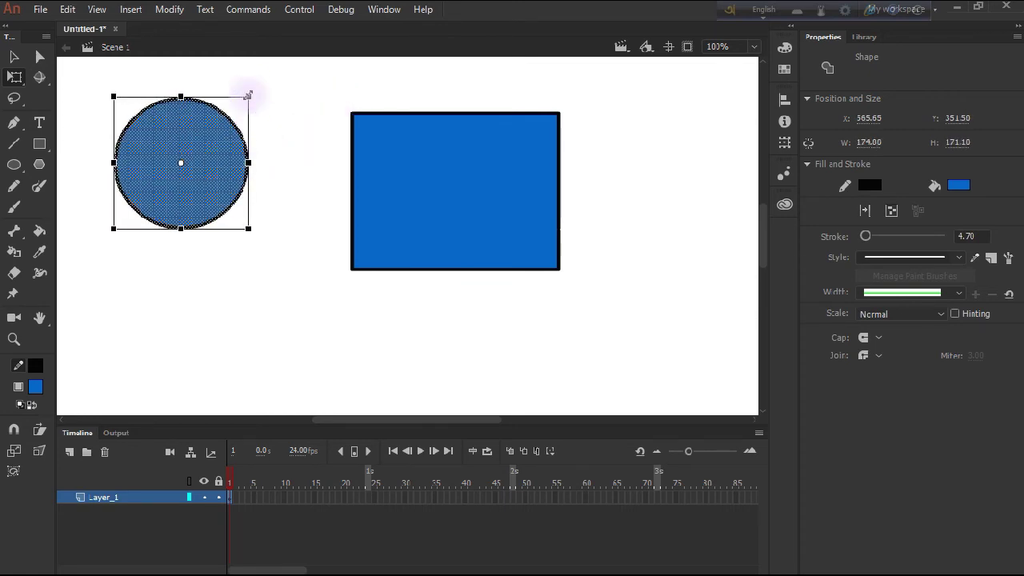
{"action": "mouse_move", "coordinate": [248, 94]}
{"action": "left_mouse_down"}
{"action": "mouse_move", "coordinate": [201, 144]}
{"action": "mouse_move", "coordinate": [236, 103]}
{"action": "mouse_move", "coordinate": [280, 103]}
{"action": "mouse_move", "coordinate": [240, 134]}
{"action": "mouse_move", "coordinate": [268, 105]}
{"action": "mouse_move", "coordinate": [248, 93]}
{"action": "mouse_move", "coordinate": [267, 92]}
{"action": "mouse_move", "coordinate": [249, 94]}
{"action": "left_mouse_up"}
{"action": "left_click", "coordinate": [206, 166]}
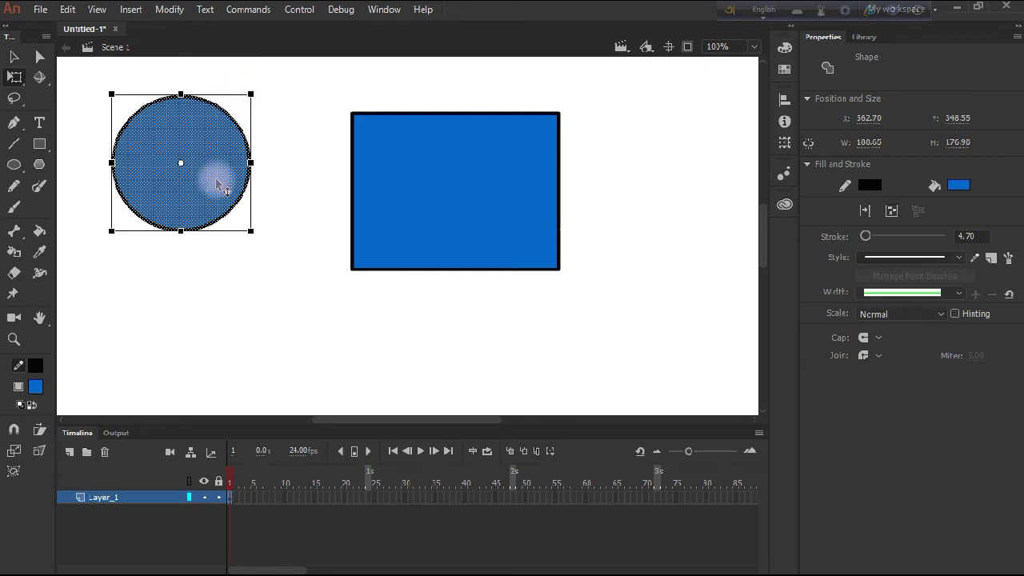
{"action": "left_click", "coordinate": [236, 98]}
{"action": "mouse_move", "coordinate": [251, 93]}
{"action": "left_mouse_down"}
{"action": "mouse_move", "coordinate": [152, 199]}
{"action": "mouse_move", "coordinate": [248, 120]}
{"action": "mouse_move", "coordinate": [171, 121]}
{"action": "mouse_move", "coordinate": [198, 166]}
{"action": "mouse_move", "coordinate": [313, 104]}
{"action": "mouse_move", "coordinate": [123, 180]}
{"action": "mouse_move", "coordinate": [241, 87]}
{"action": "mouse_move", "coordinate": [236, 136]}
{"action": "mouse_move", "coordinate": [264, 171]}
{"action": "mouse_move", "coordinate": [293, 97]}
{"action": "mouse_move", "coordinate": [192, 152]}
{"action": "mouse_move", "coordinate": [245, 95]}
{"action": "left_mouse_up"}
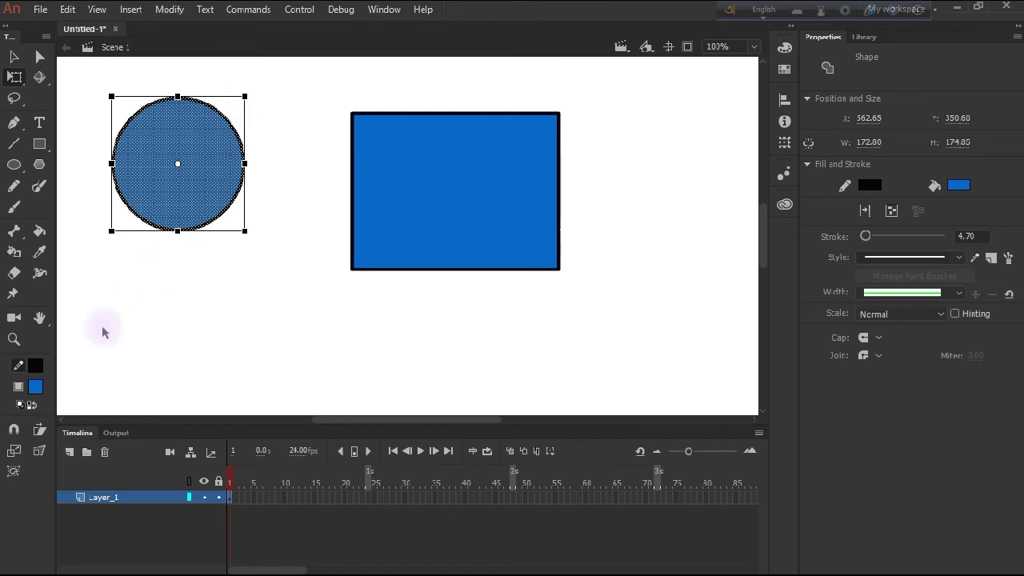
Try distorting the circle by moving its upper-right corner inward with the Distort option, then undo the distortion.
{"action": "left_click", "coordinate": [42, 452]}
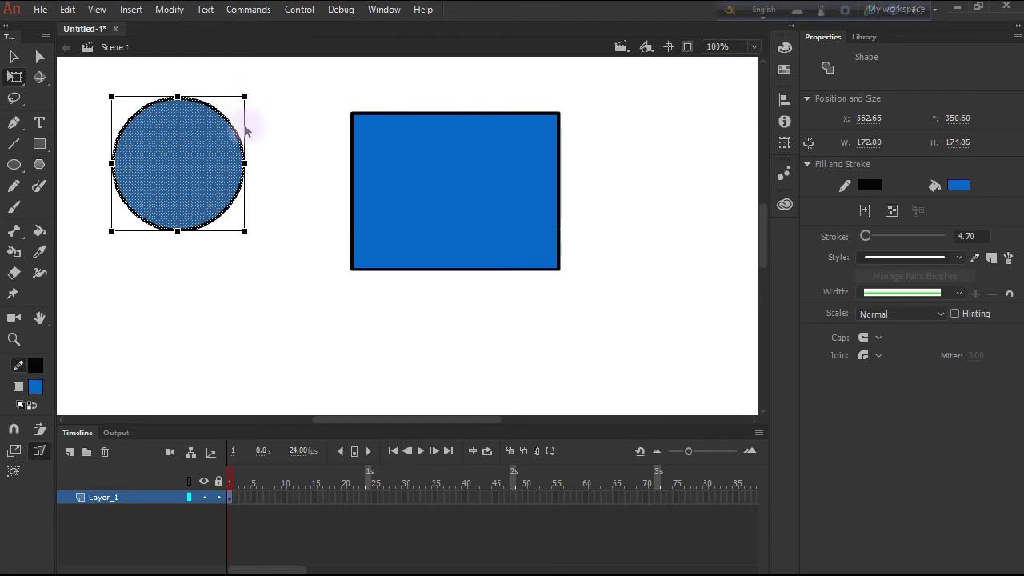
{"action": "left_click_drag", "start_coordinate": [245, 97], "coordinate": [203, 121]}
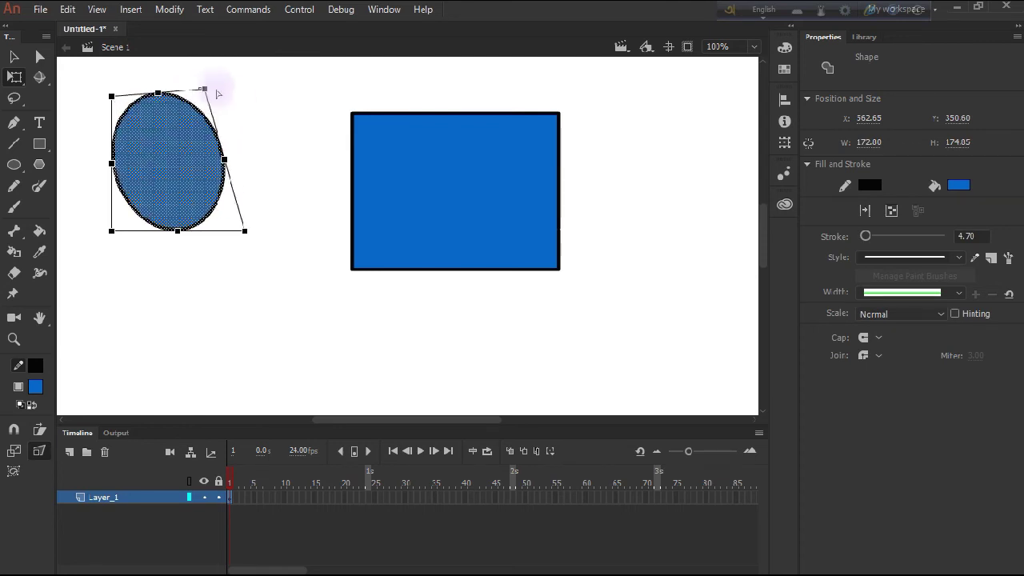
{"action": "left_click_drag", "start_coordinate": [225, 107], "coordinate": [214, 136]}
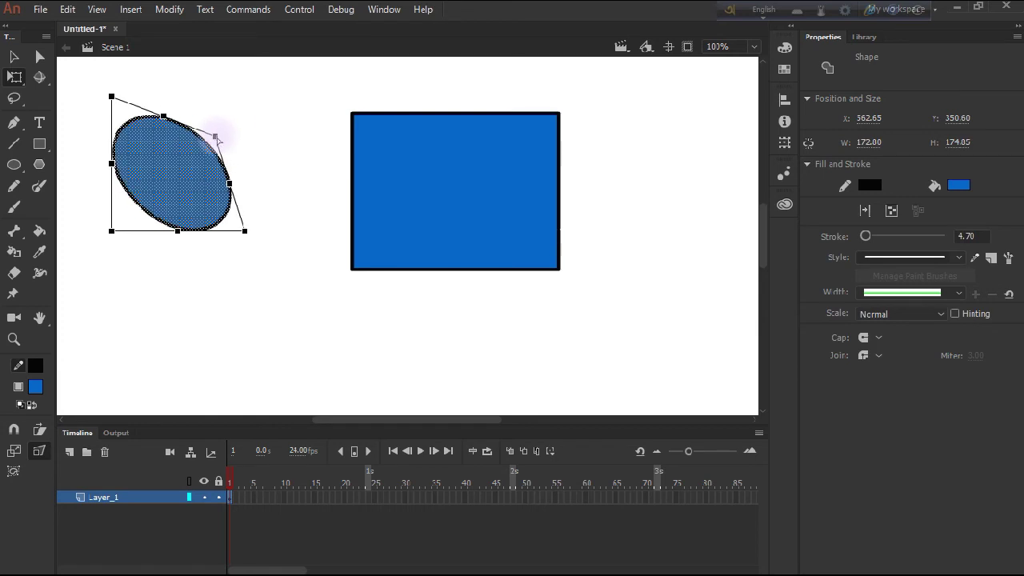
{"action": "key", "text": "ctrl+z"}
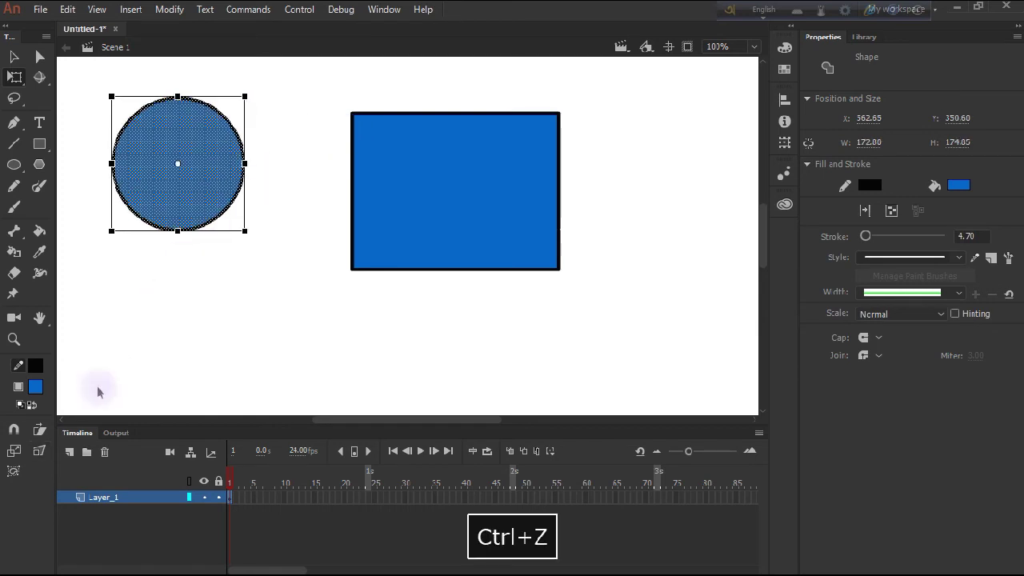
Use the Envelope option to pull the circle's upper-right edge diagonally inward into a deep notch, then deselect the shape.
{"action": "left_click", "coordinate": [13, 471]}
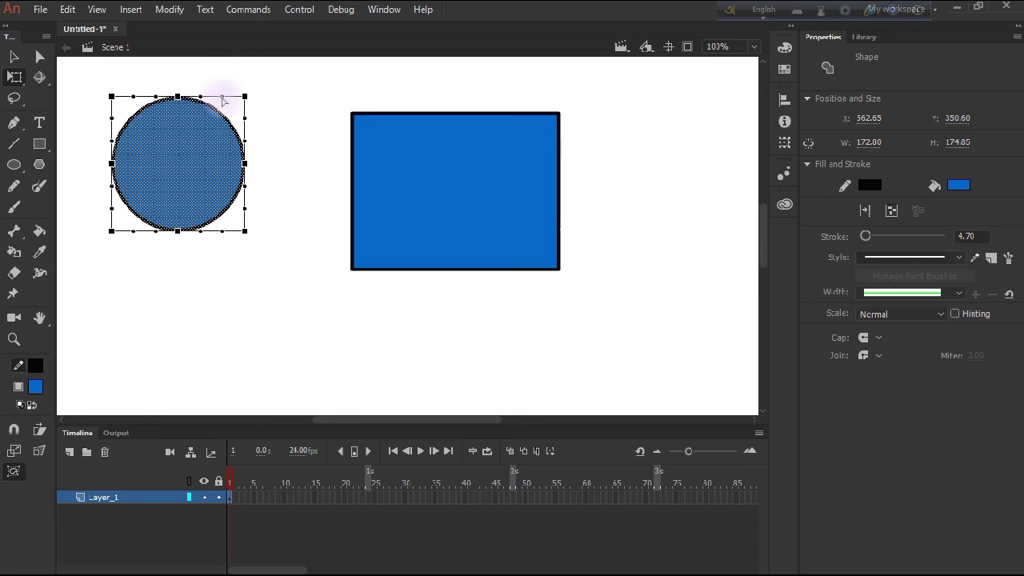
{"action": "left_click_drag", "start_coordinate": [222, 100], "coordinate": [68, 264]}
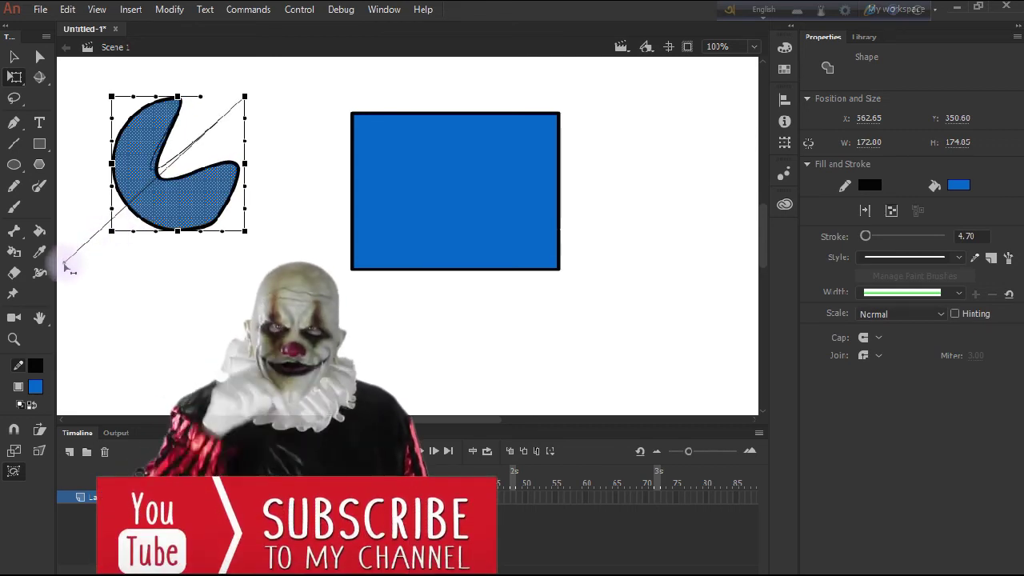
{"action": "left_click", "coordinate": [334, 114]}
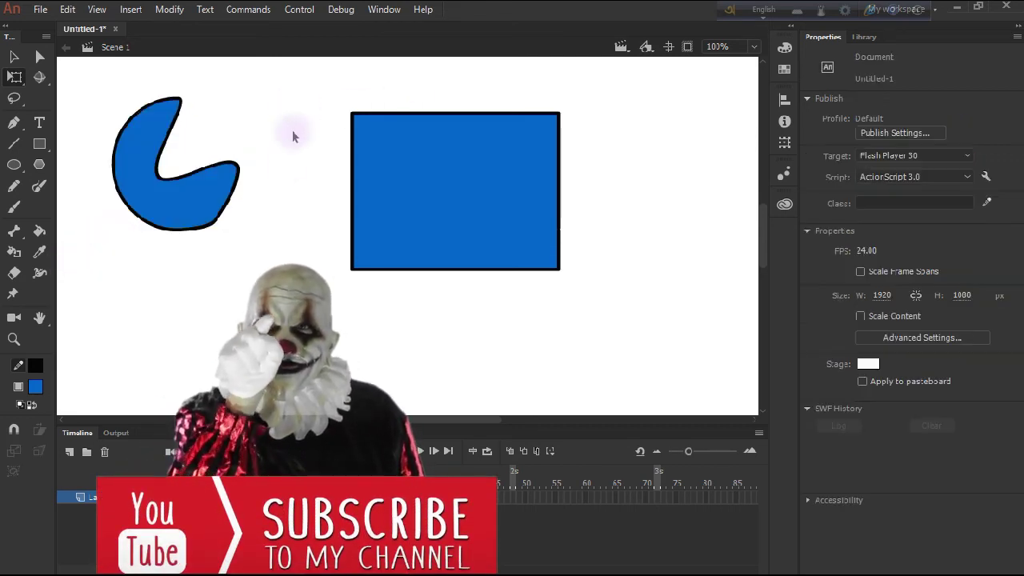
Reselect the notched shape and use the Envelope option to bulge its lower-right lobe outward, making it about 196 px wide, then deselect.
{"action": "left_click_drag", "start_coordinate": [90, 83], "coordinate": [308, 272]}
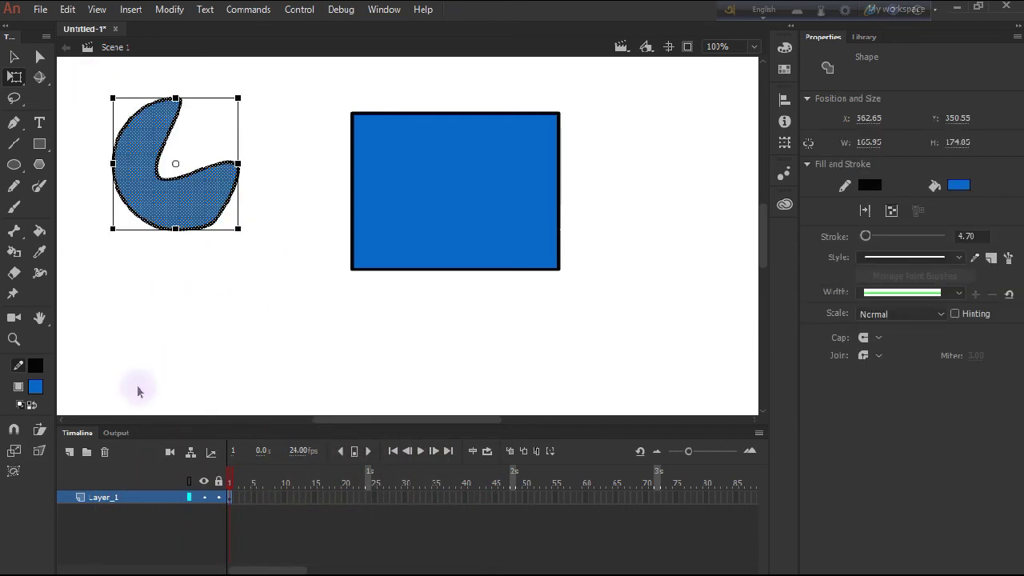
{"action": "left_click", "coordinate": [15, 472]}
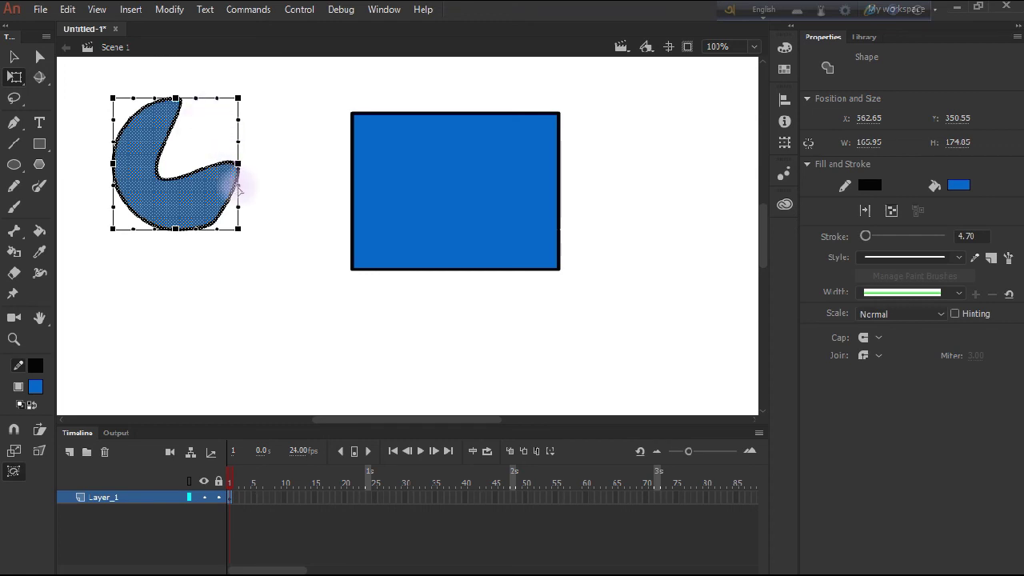
{"action": "left_click_drag", "start_coordinate": [237, 187], "coordinate": [161, 196]}
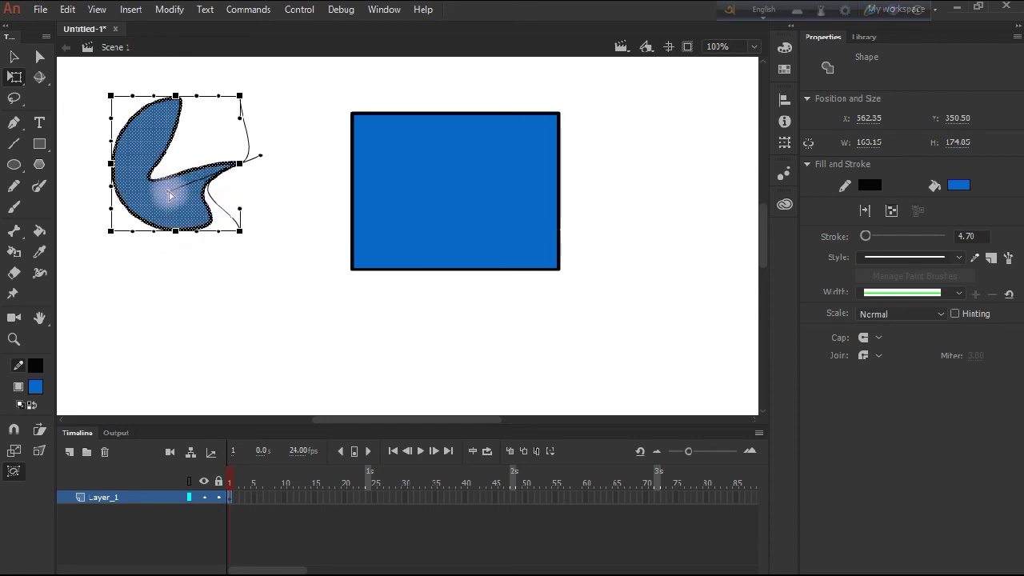
{"action": "left_click_drag", "start_coordinate": [170, 194], "coordinate": [297, 179]}
{"action": "left_click", "coordinate": [282, 178]}
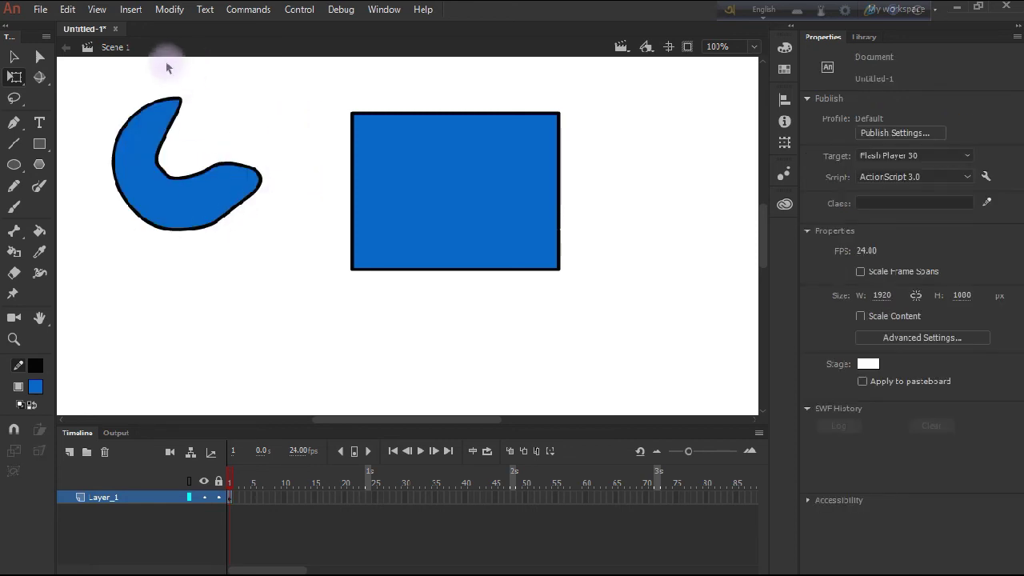
{"action": "left_click_drag", "start_coordinate": [104, 81], "coordinate": [343, 304]}
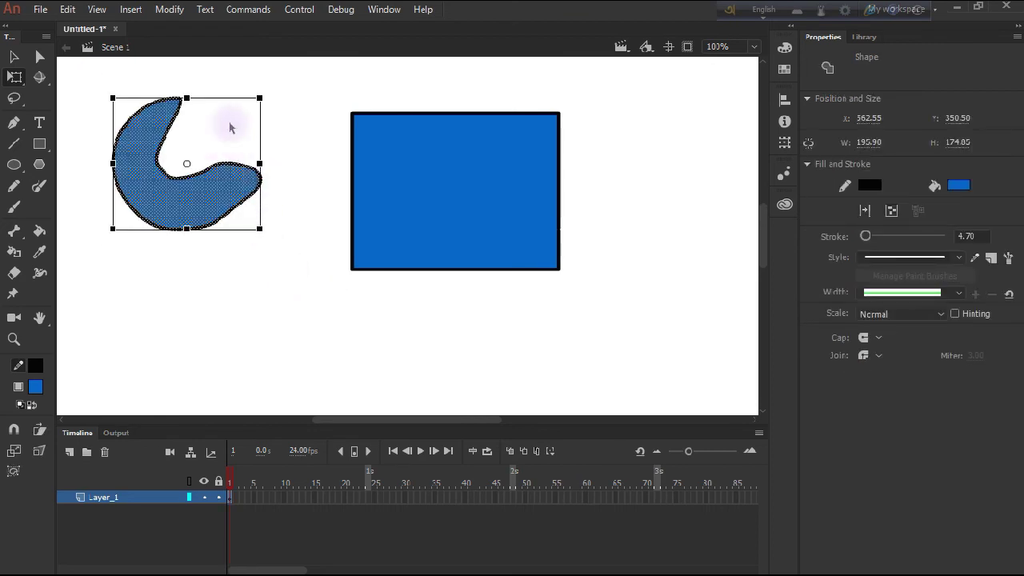
{"action": "left_click", "coordinate": [301, 122]}
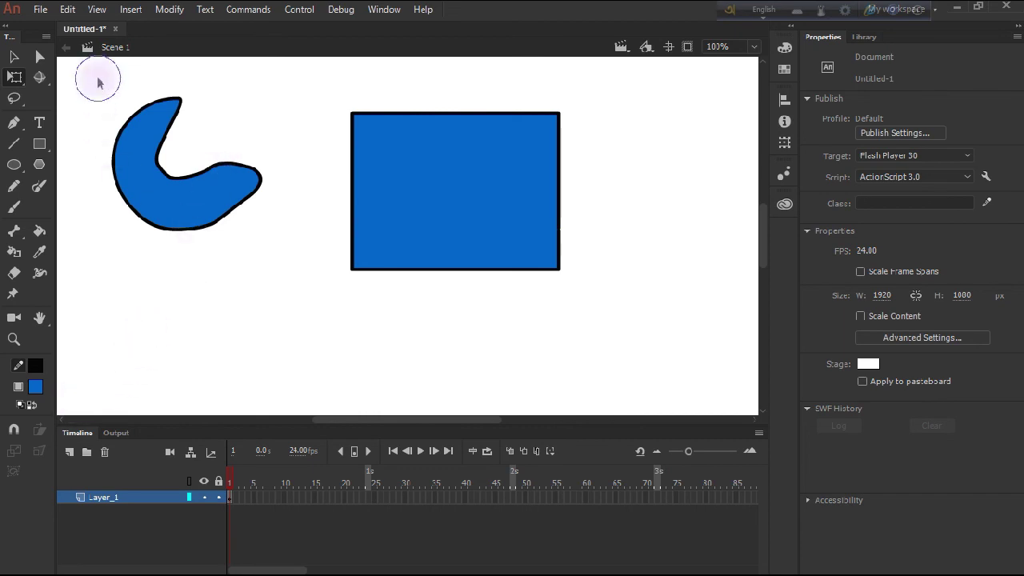
{"action": "left_click_drag", "start_coordinate": [97, 78], "coordinate": [270, 248]}
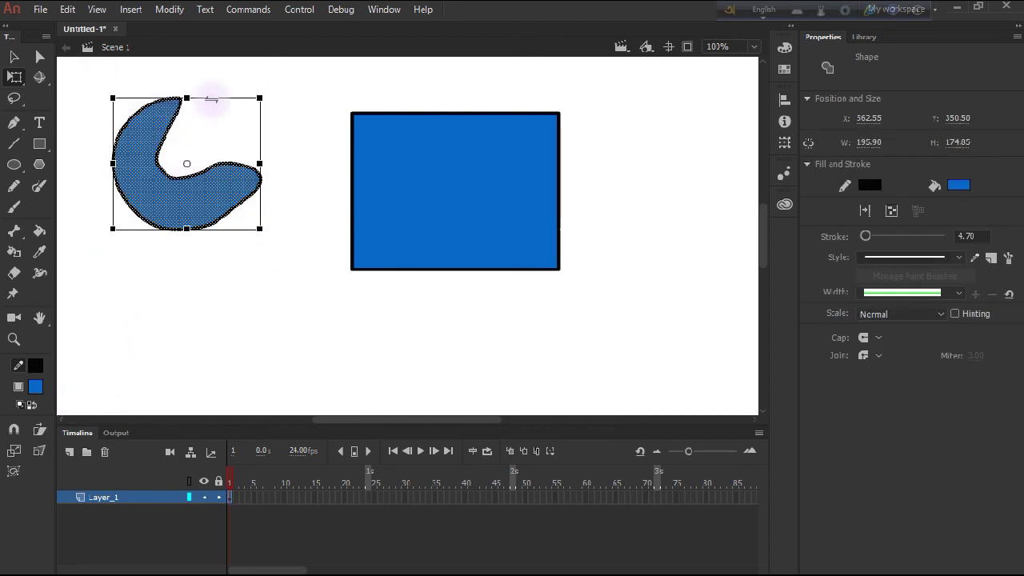
{"action": "left_click", "coordinate": [331, 112]}
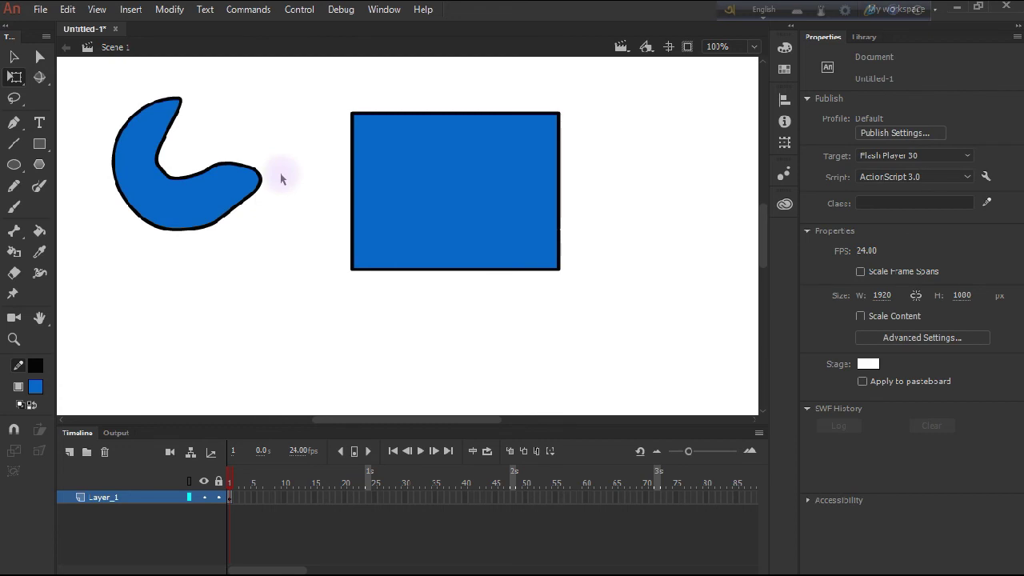
Select a strip about 274 by 43 px along the rectangle's upper edge with the Free Transform tool.
{"action": "left_click", "coordinate": [14, 75]}
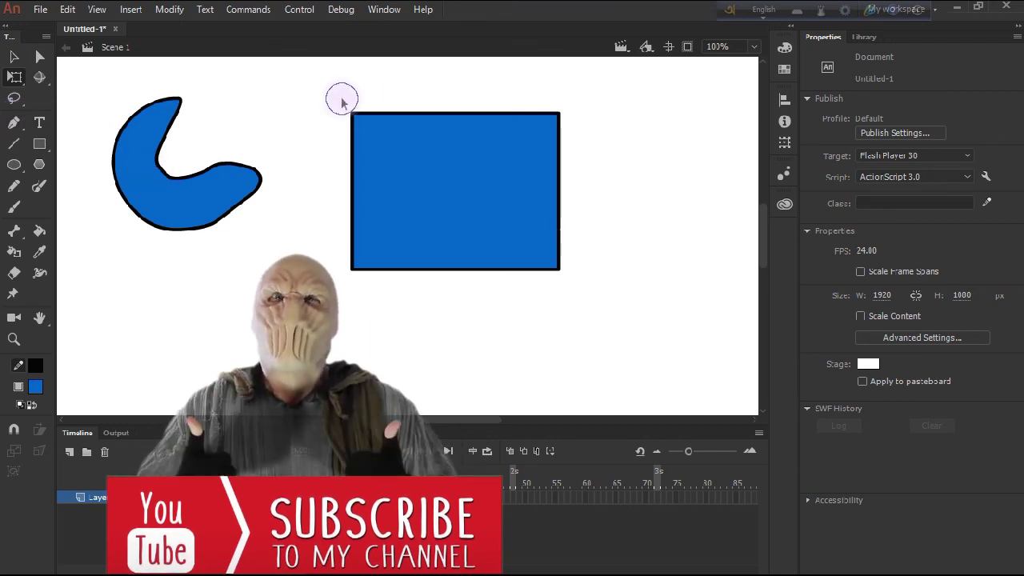
{"action": "mouse_move", "coordinate": [339, 98]}
{"action": "left_mouse_down"}
{"action": "mouse_move", "coordinate": [613, 144]}
{"action": "mouse_move", "coordinate": [604, 144]}
{"action": "left_mouse_up"}
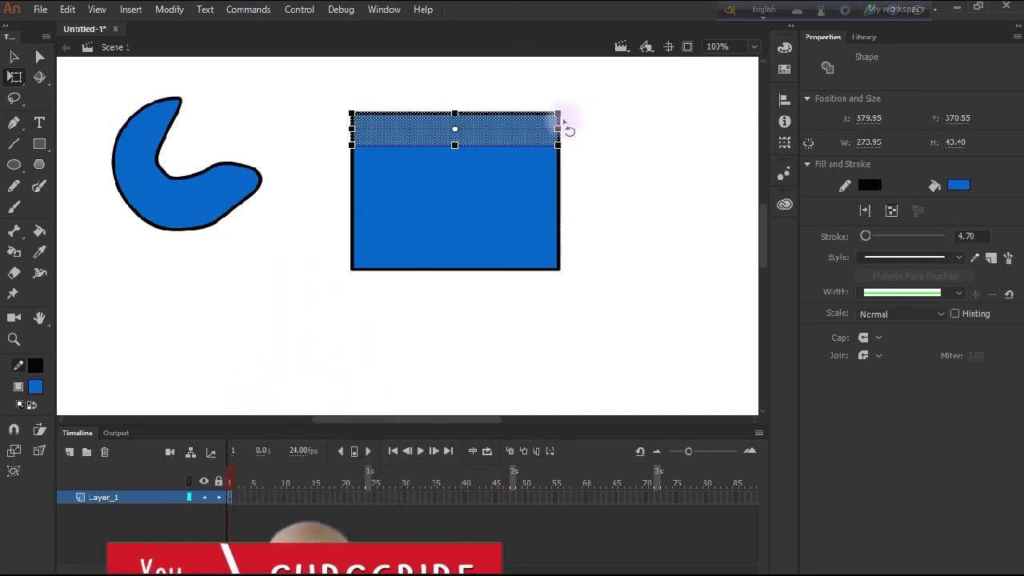